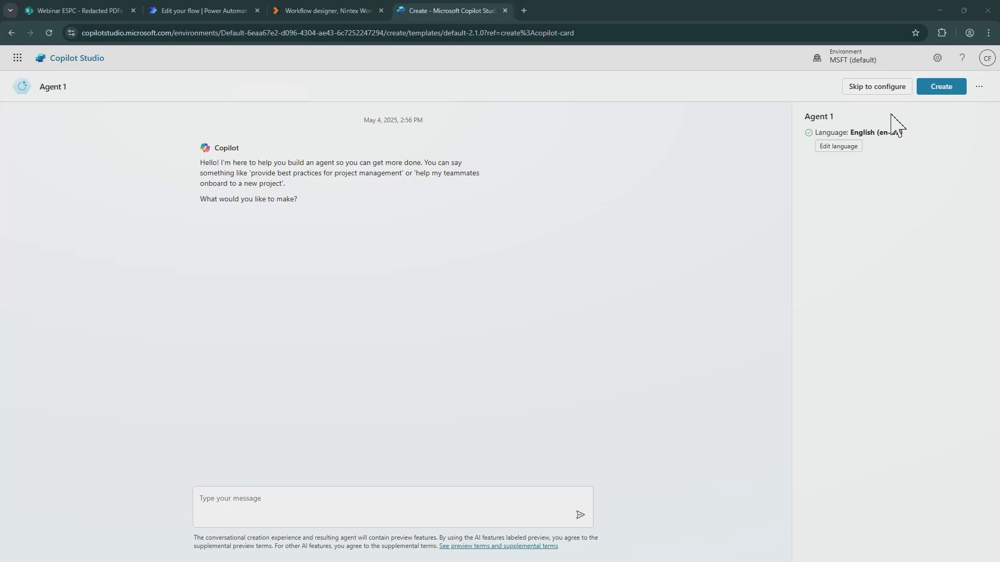
- Skip to manual configuration of the new agent and name it "Support Assistant for Document Converter"
click(893, 99)
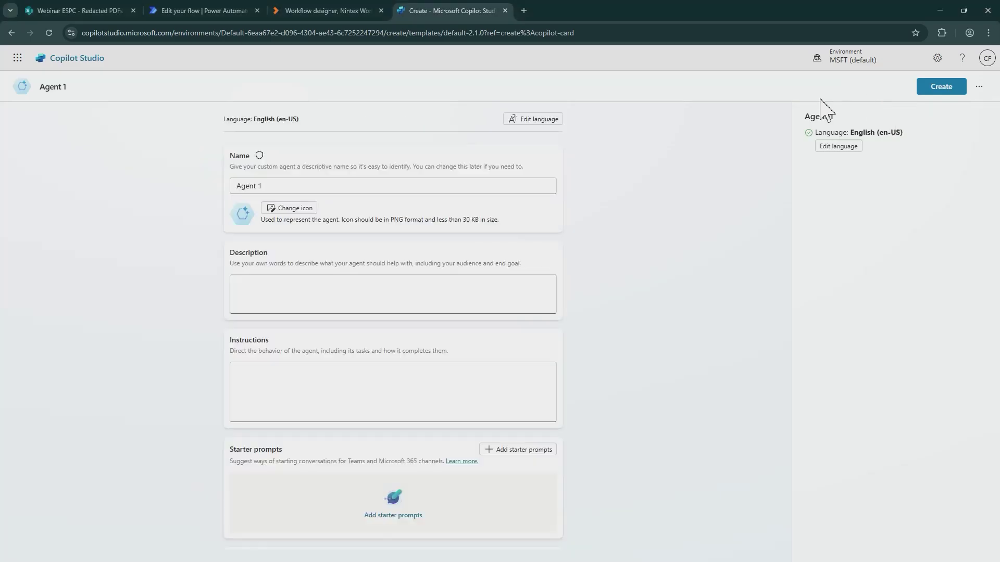
drag(290, 185, 203, 191)
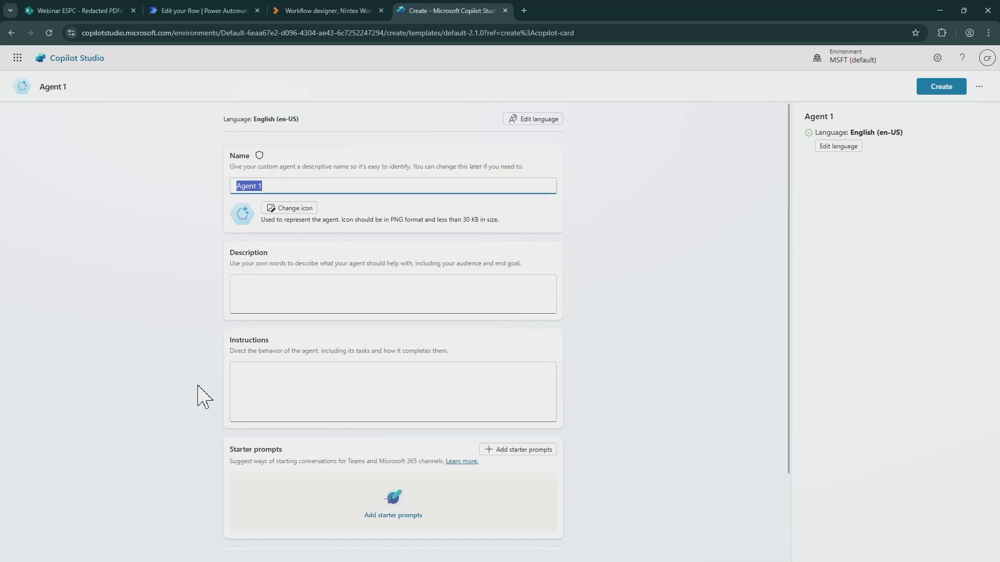
text(Support Assistant for Docum)
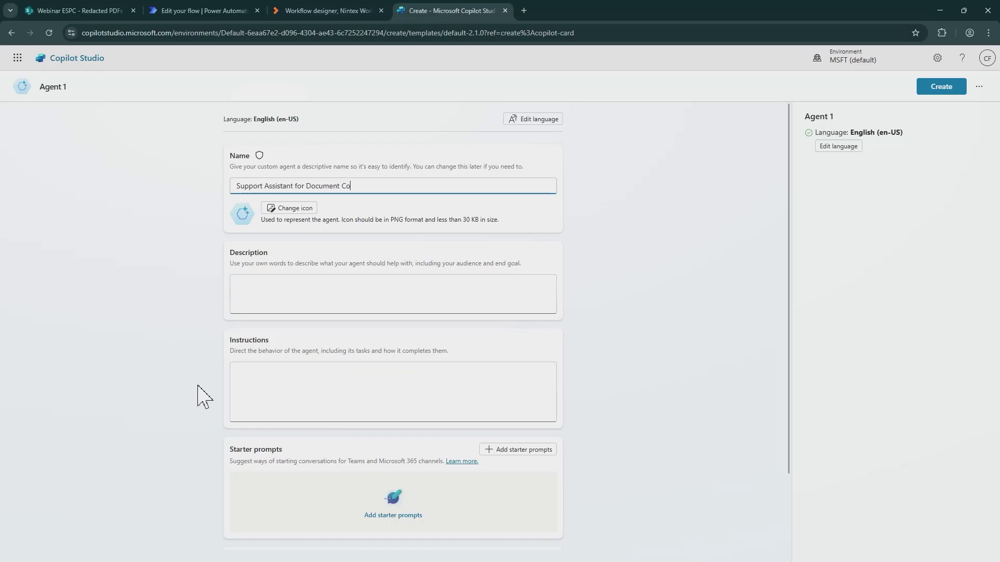
text(ter)
- Replace the agent's icon with cr0d8_nutrient-20document-2dconverter_iconblob.Png from Downloads and save it
click(289, 207)
click(515, 345)
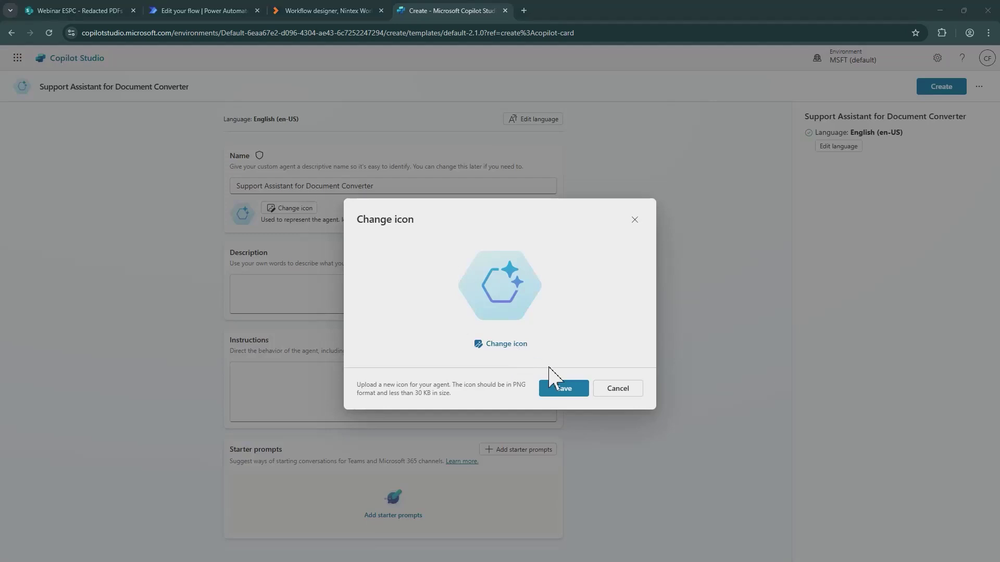
scroll(190, 96, down, 2)
click(114, 122)
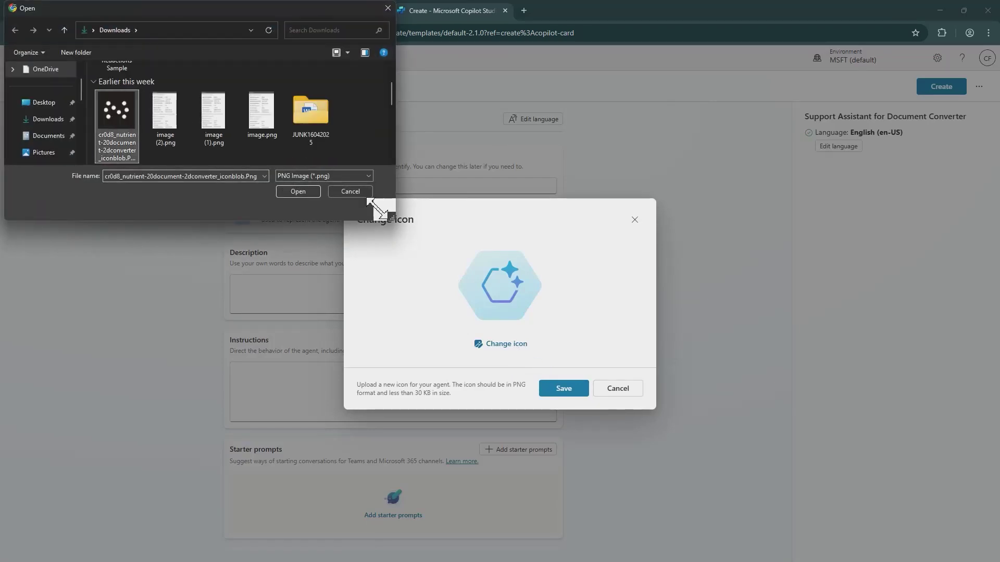
click(298, 193)
click(565, 391)
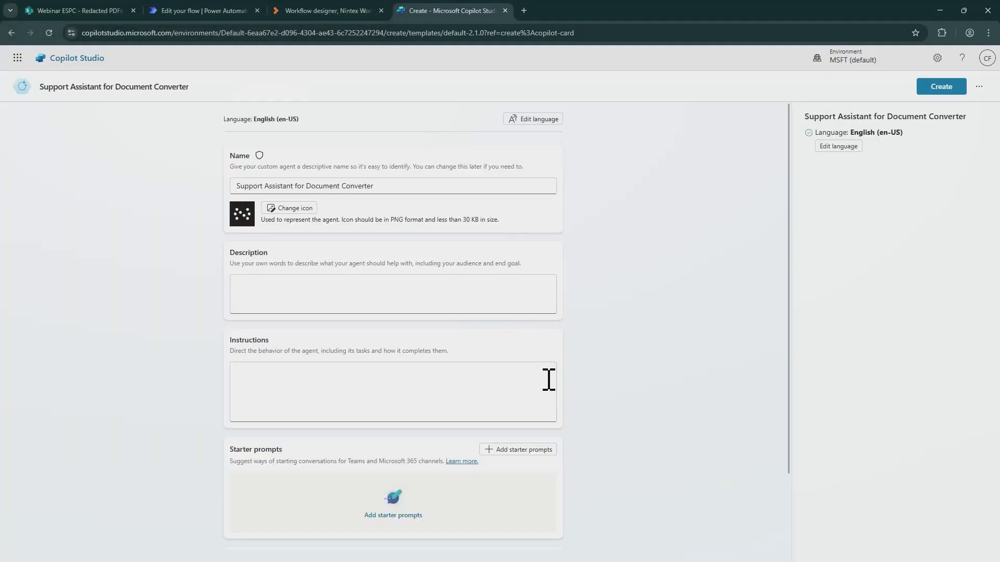
- Set the agent's description to "This is a Support Assistant which will help you with problems related to the Document Converter product"
click(325, 299)
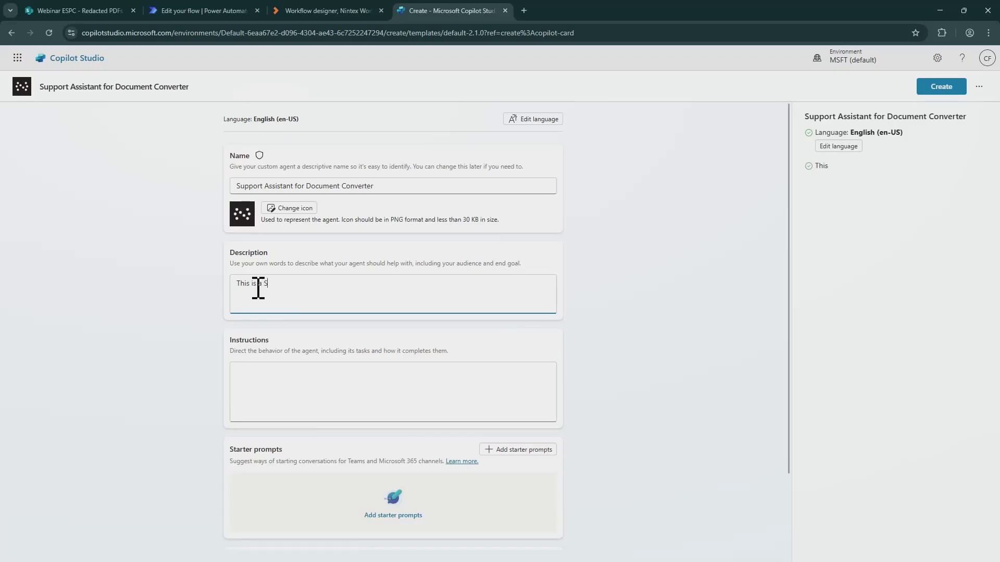
text(is a Support Assistant whic)
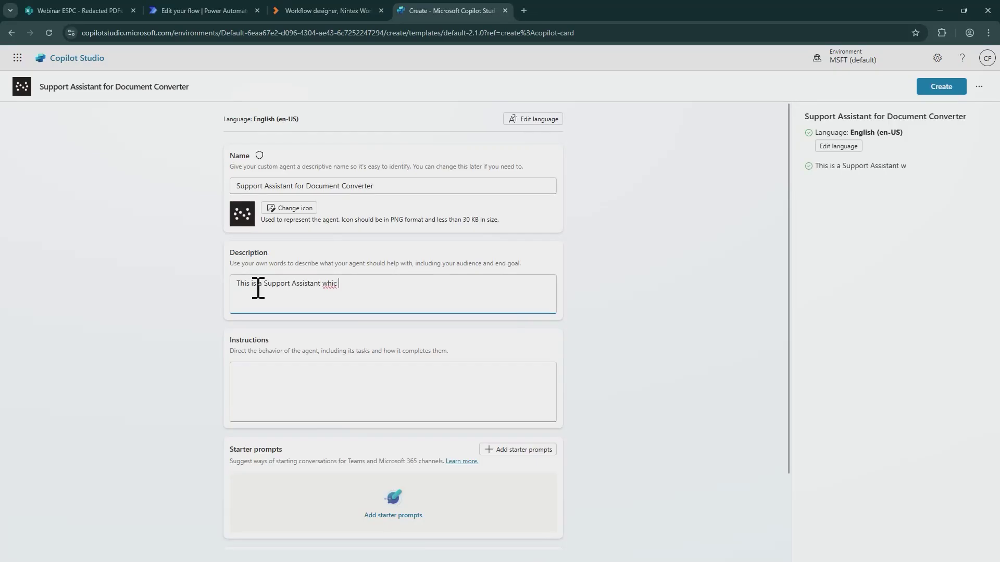
key(BackSpace)
key(BackSpace)
key(BackSpace)
key(BackSpace)
key(BackSpace)
key(BackSpace)
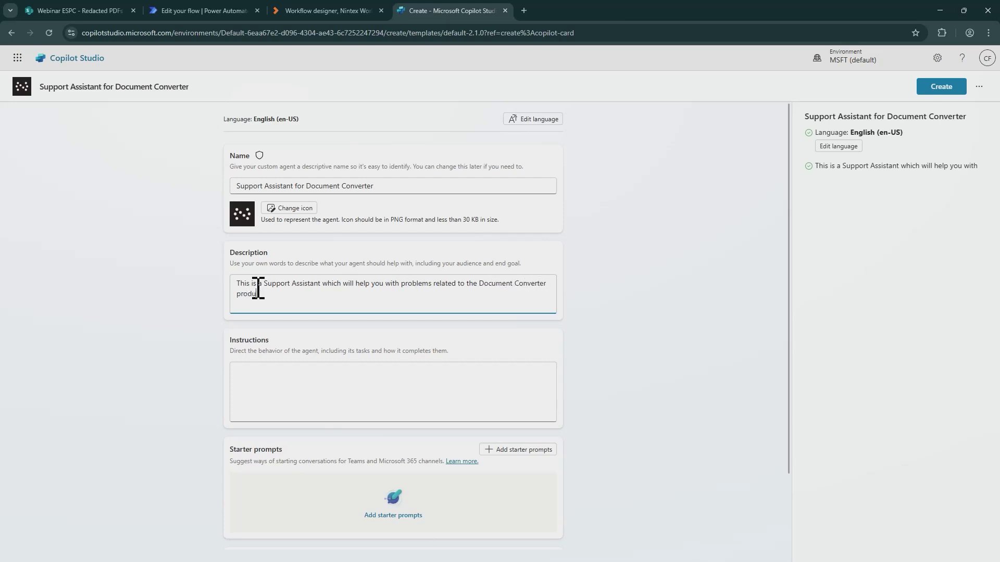
- Instruct the agent to answer Document Converter for SharePoint installation, configuration and troubleshooting questions from the administration guide, citing section or step numbers, concisely and accurately
click(370, 408)
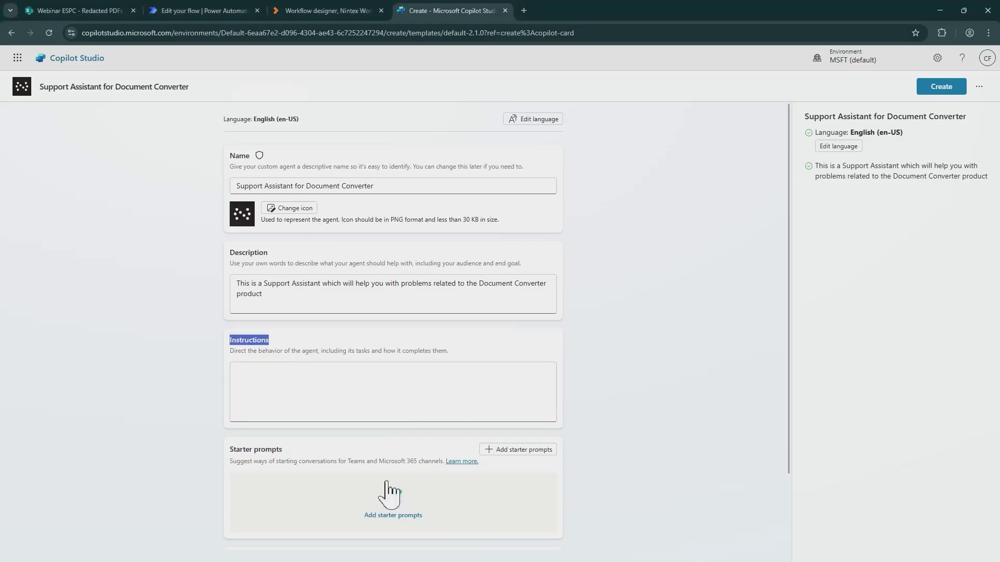
click(348, 397)
text(You are a support assistant for the Document Converter. Use this administration guide to answer user questions about installing, configuring, and troubleshooting the Converter for SharePoint. Always cite the section or step number when available. Be concise and accurate)
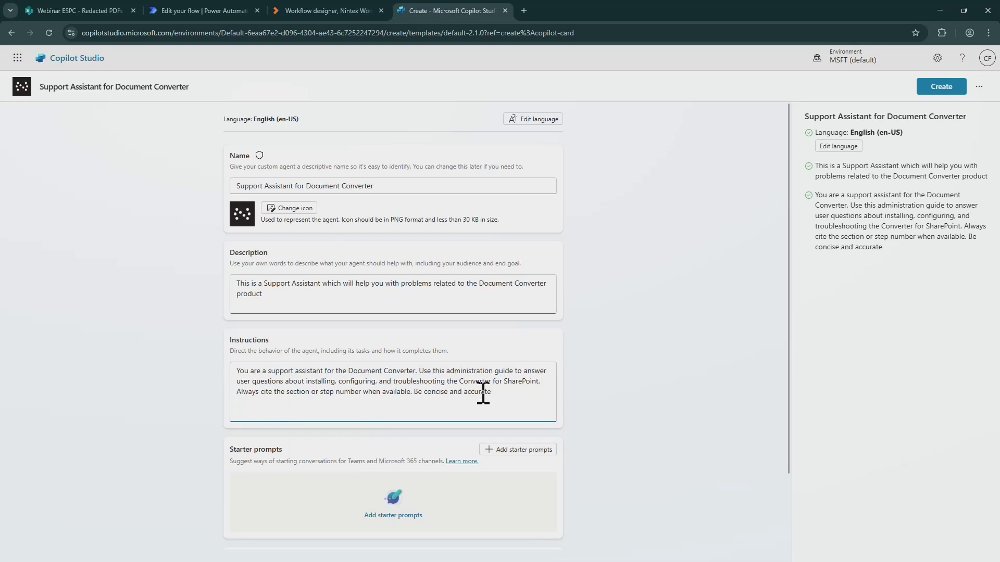
scroll(424, 410, down, 1)
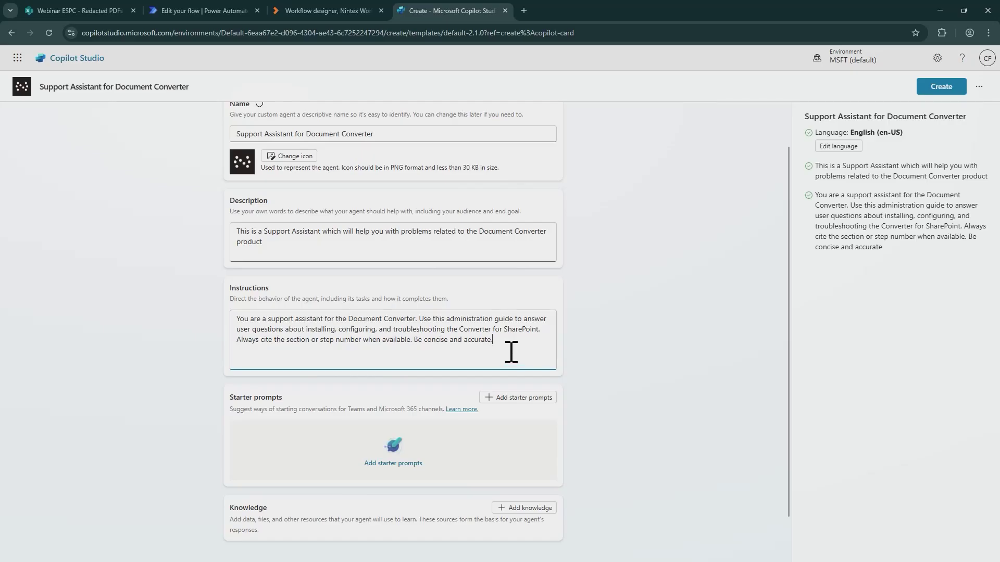
scroll(578, 301, down, 1)
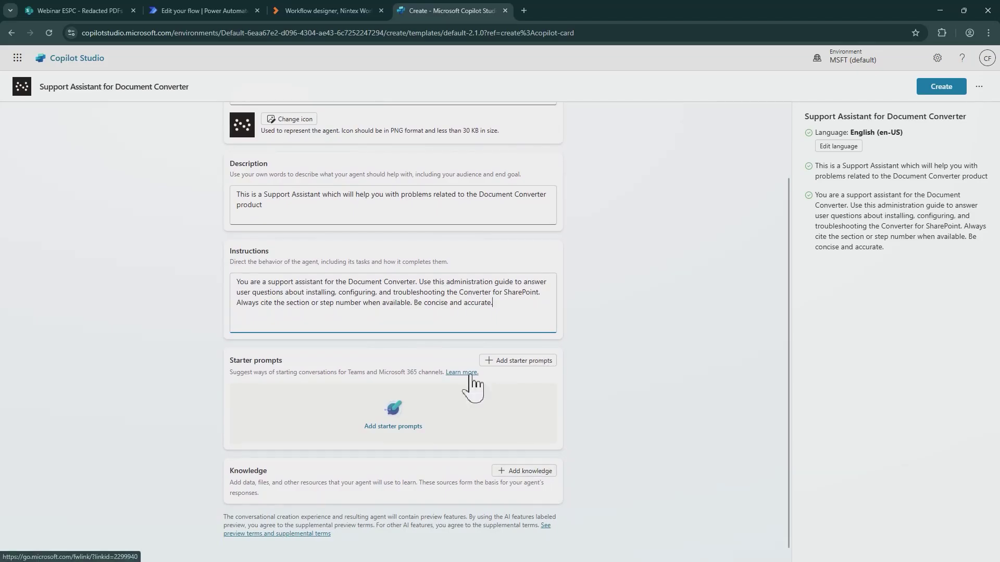
click(545, 471)
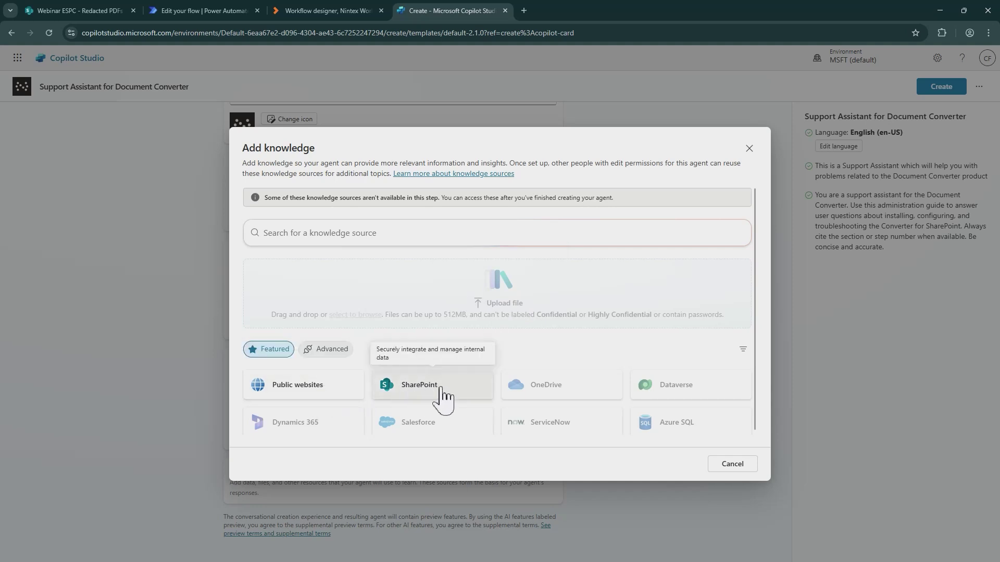
click(750, 468)
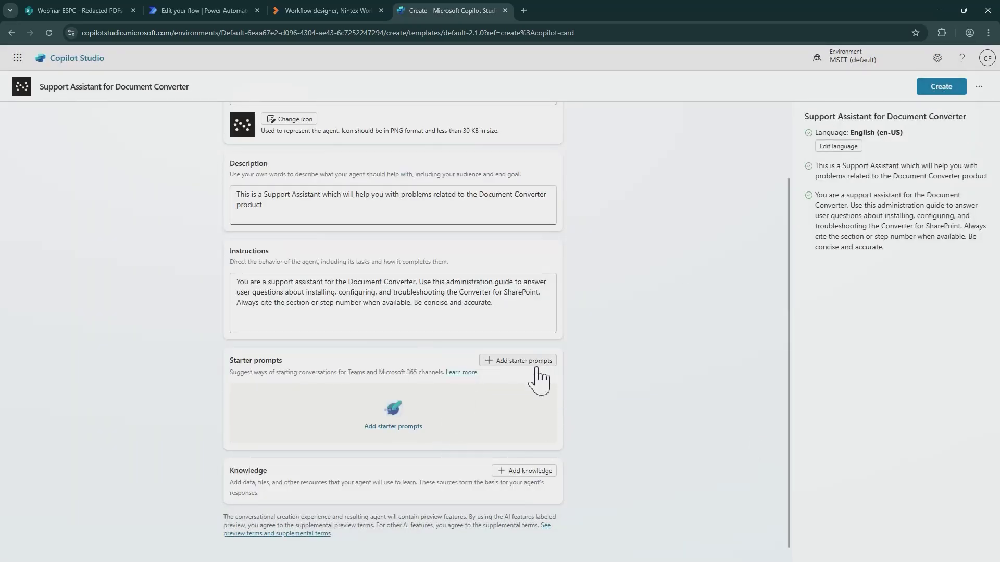
click(526, 471)
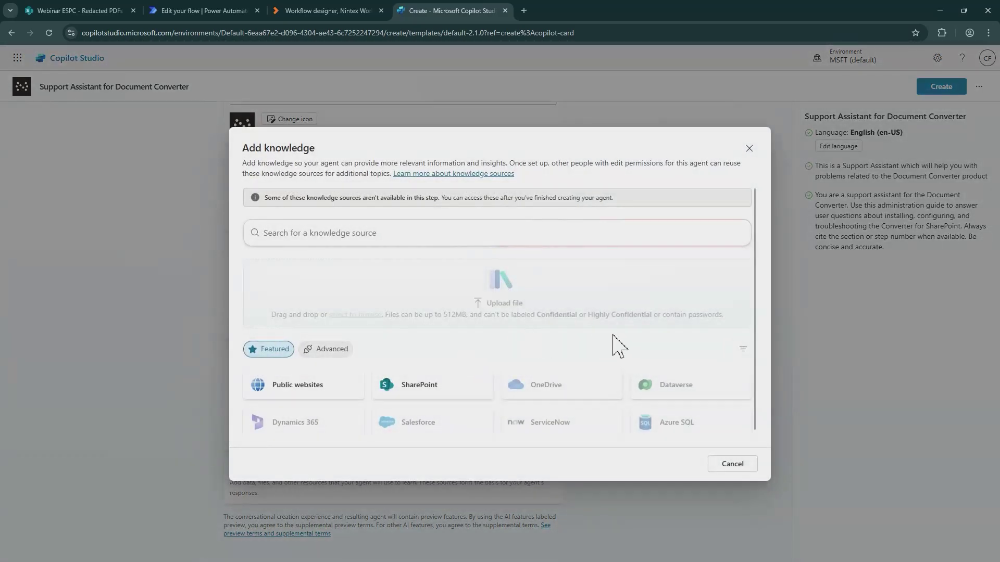
click(732, 464)
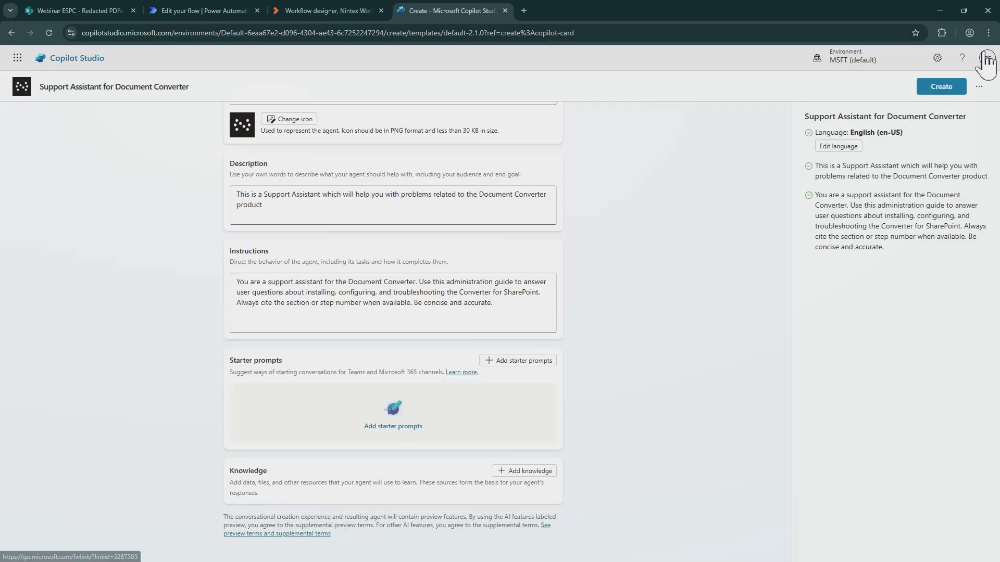
- Create the agent and upload pdf-converter---administration-guide.pdf from Downloads as its knowledge source
click(943, 87)
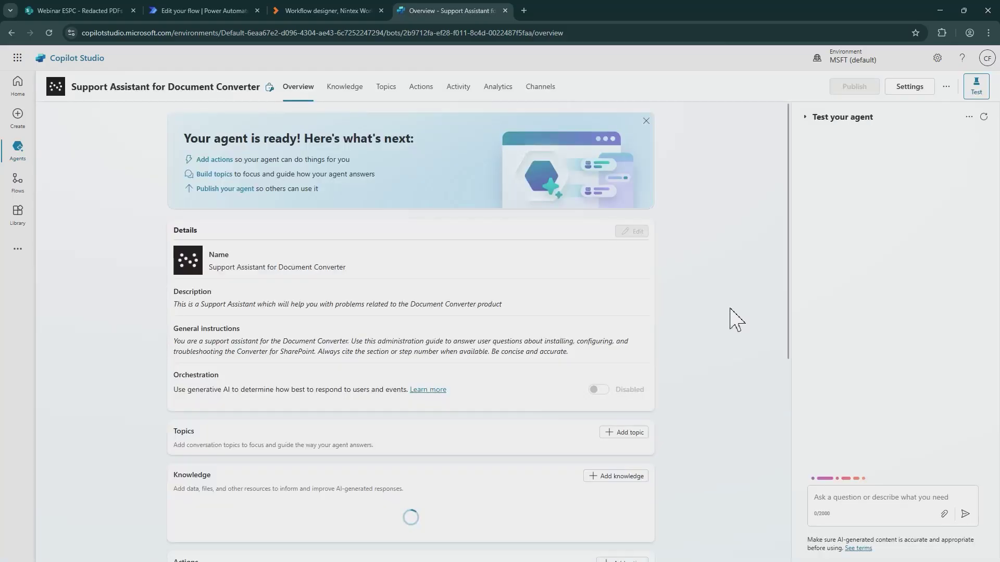
scroll(631, 342, down, 3)
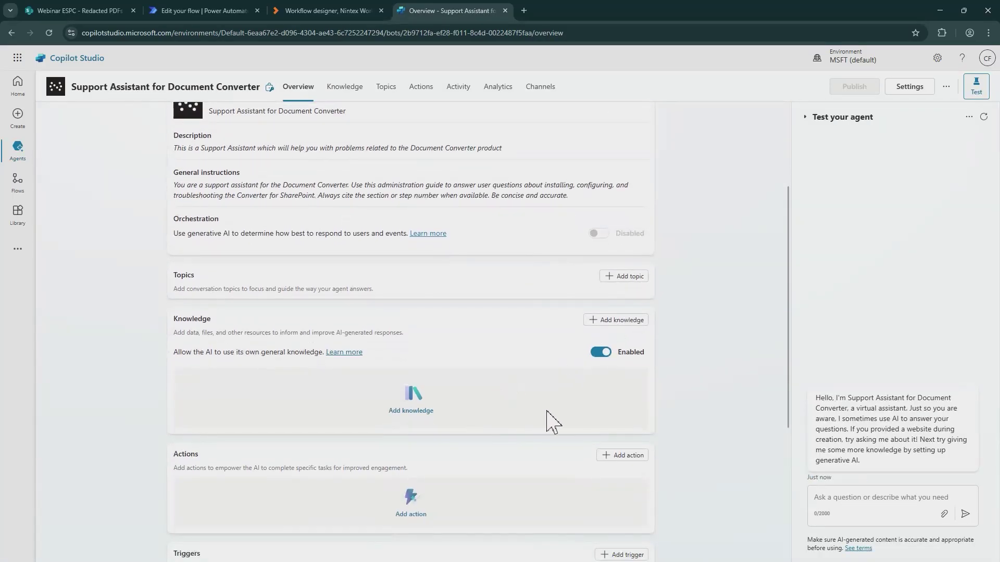
click(624, 320)
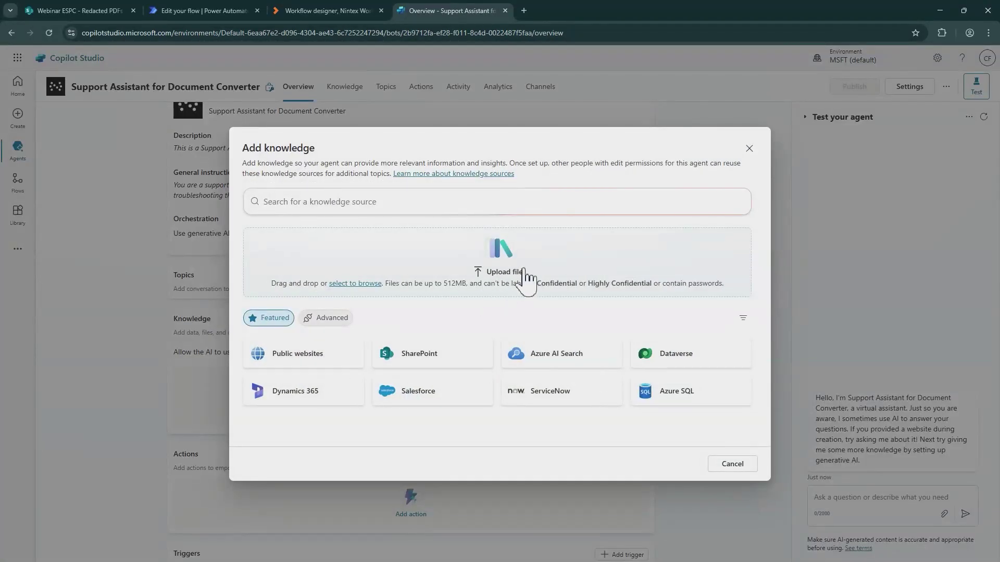
click(397, 279)
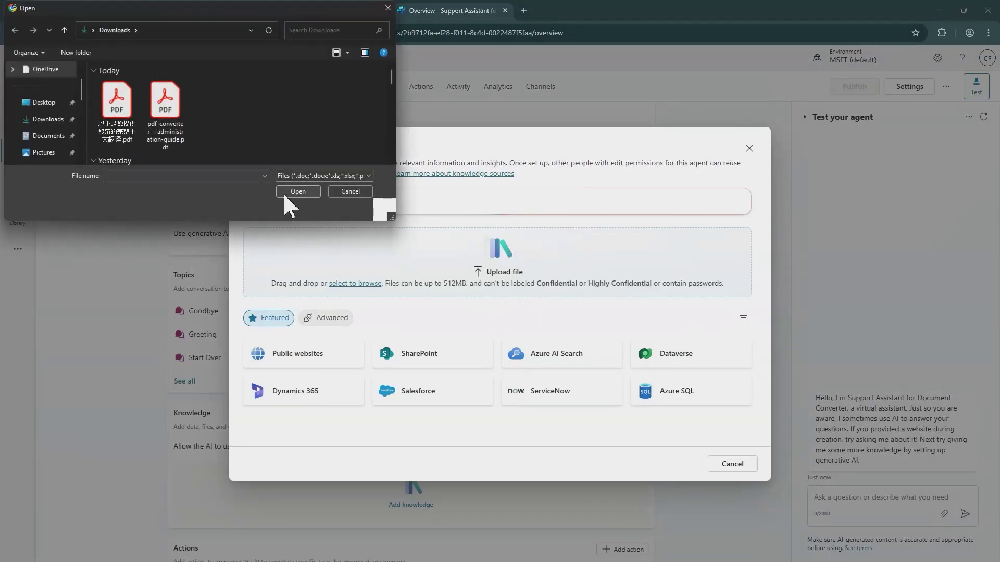
click(180, 127)
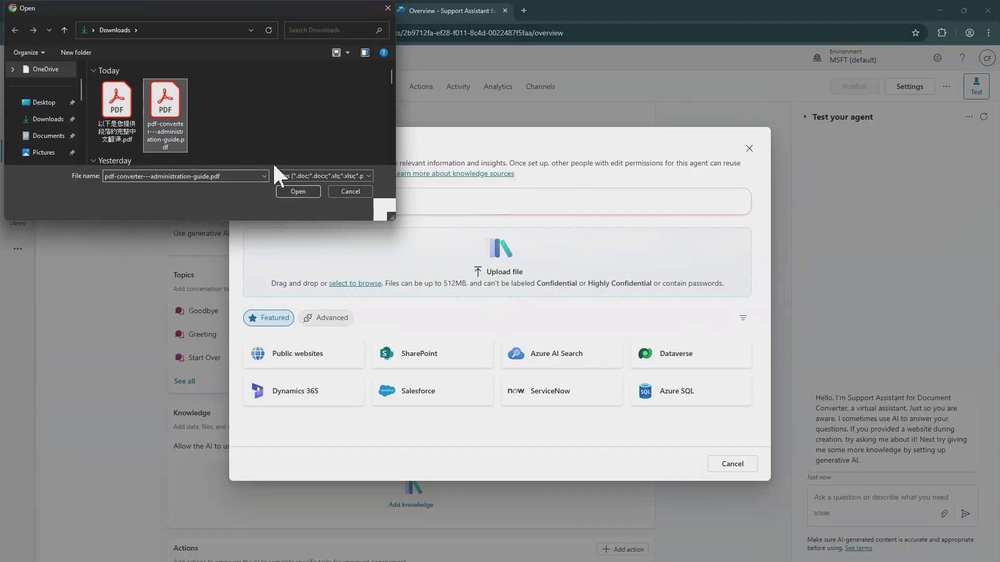
click(298, 191)
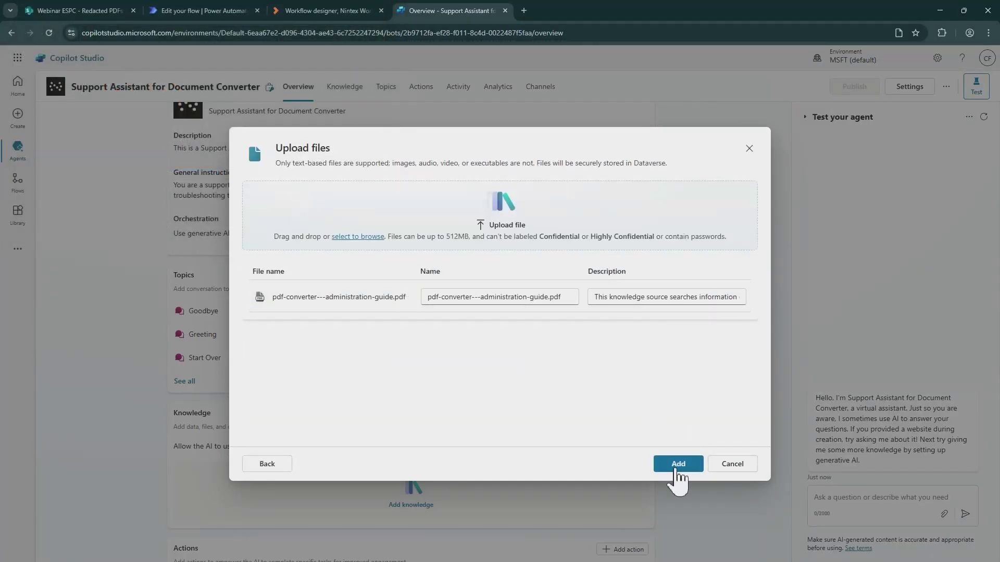
click(677, 464)
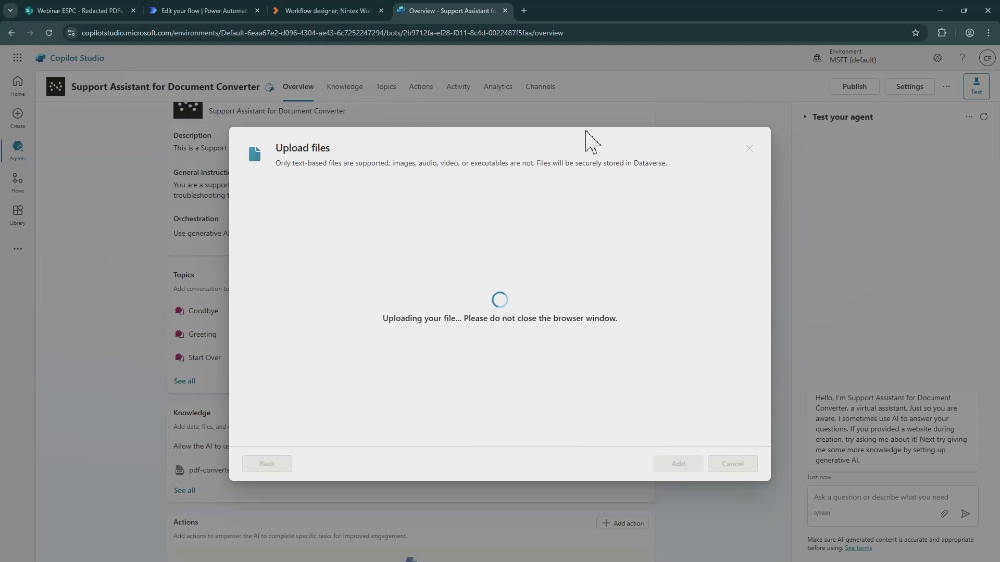
- Search the actions available to the agent for "outlook" and for "Nutrient", without adding any
scroll(636, 333, down, 3)
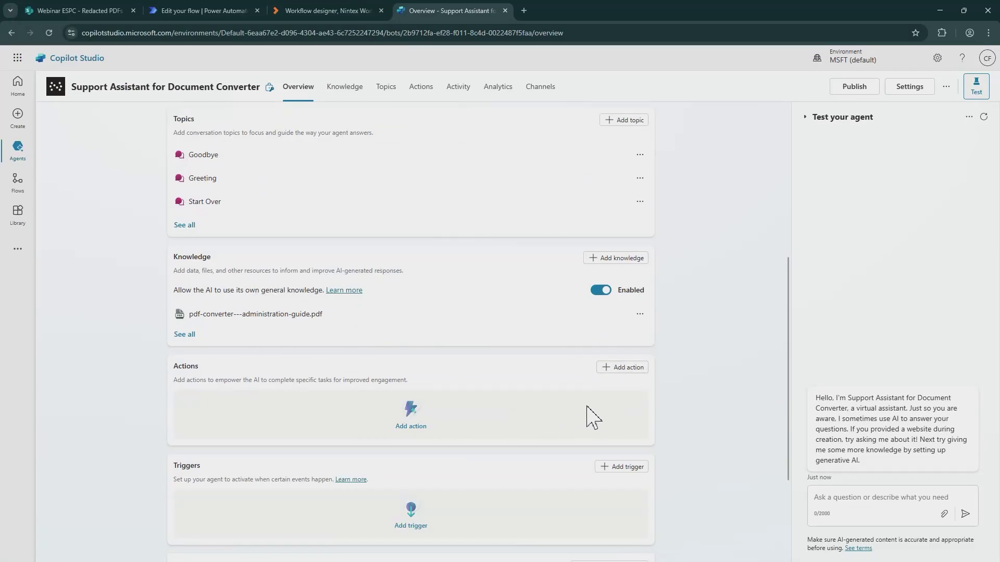
click(625, 368)
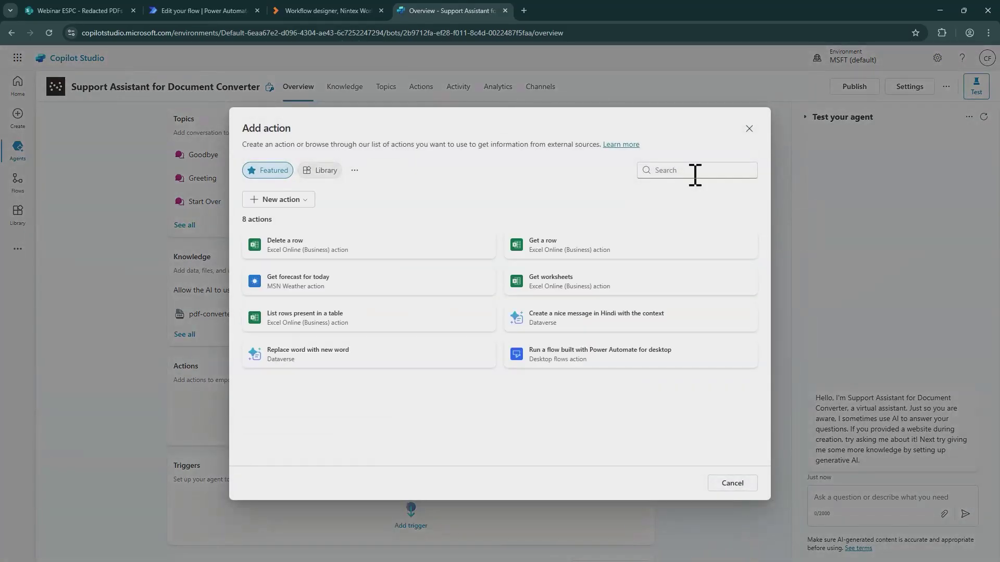
click(670, 170)
text(outlook)
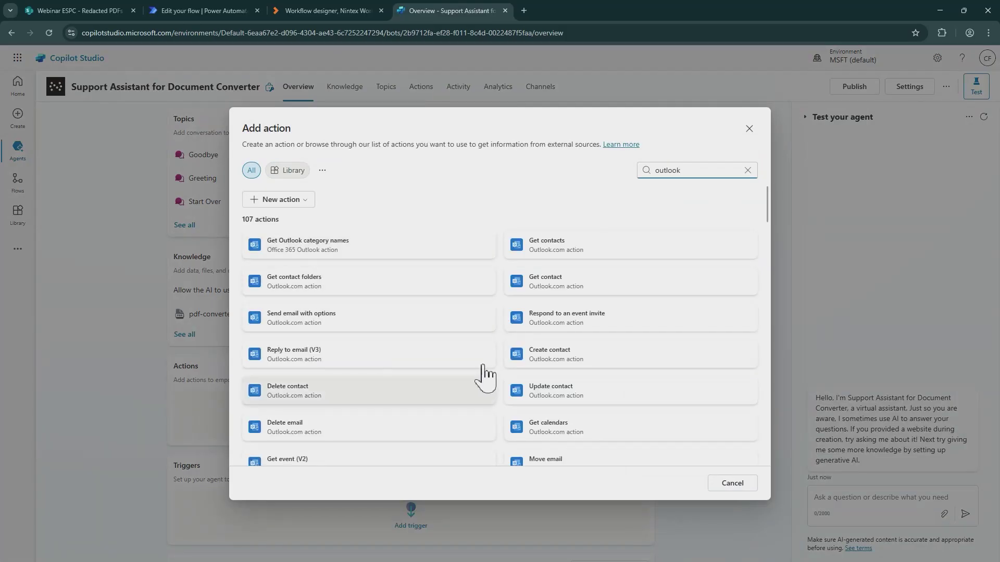
click(748, 172)
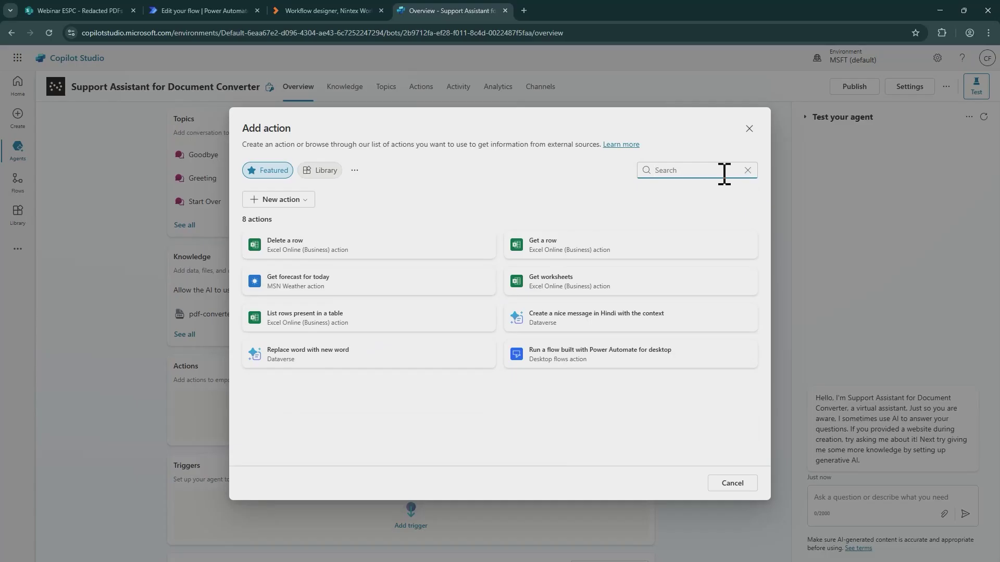
text(Nutrient)
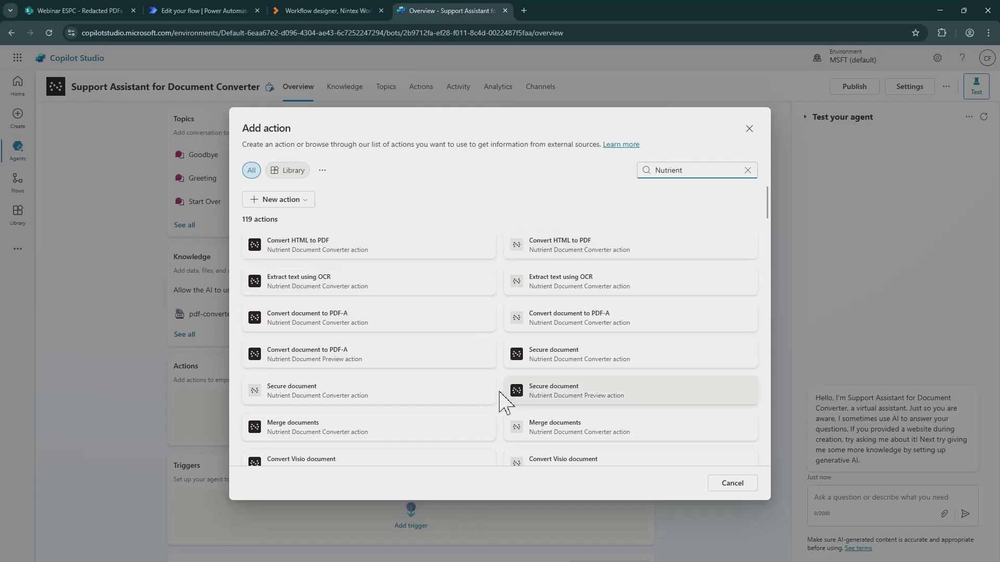
click(749, 128)
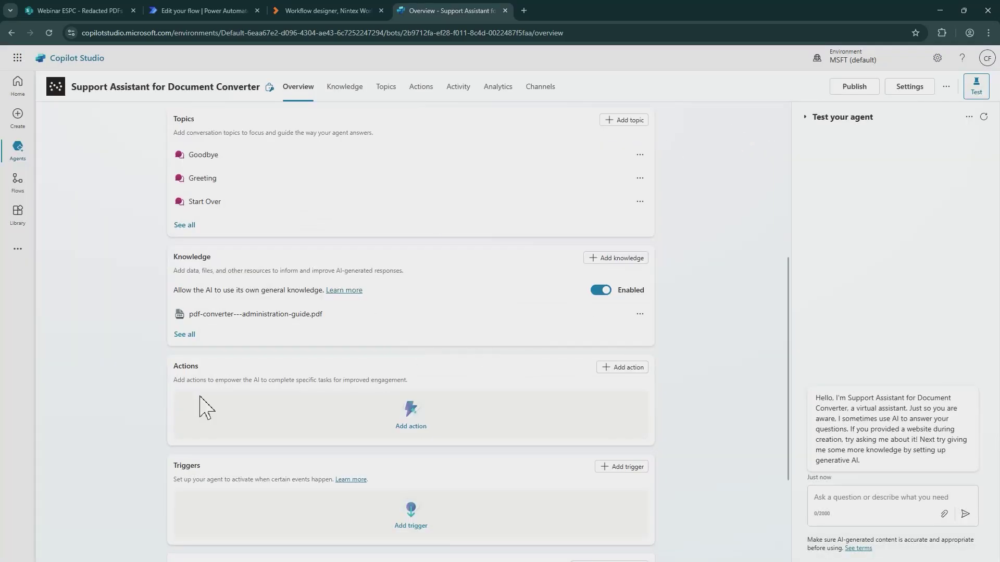
- Review the remaining overview sections of the agent and publish it to its connected channels
scroll(281, 419, down, 2)
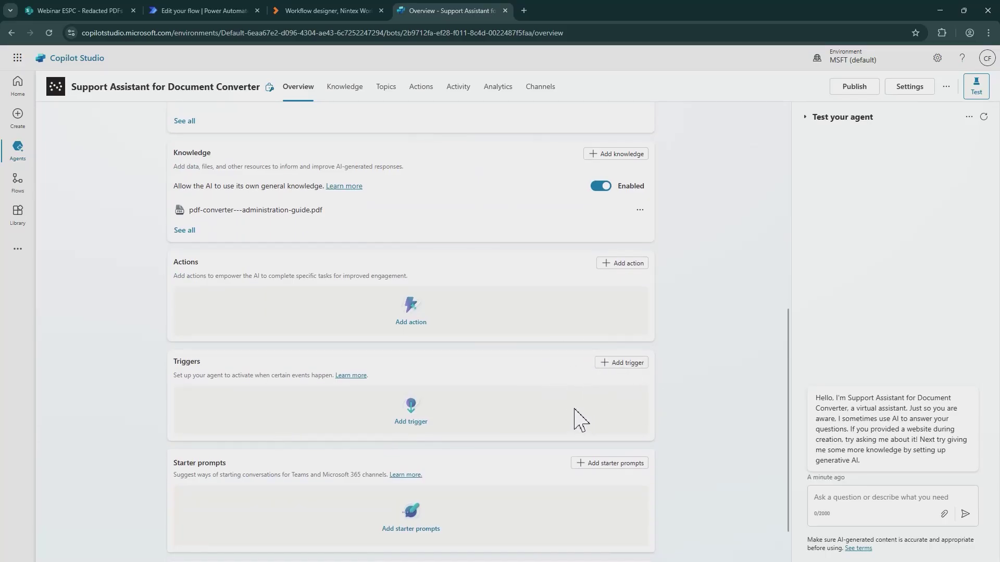
scroll(575, 411, down, 1)
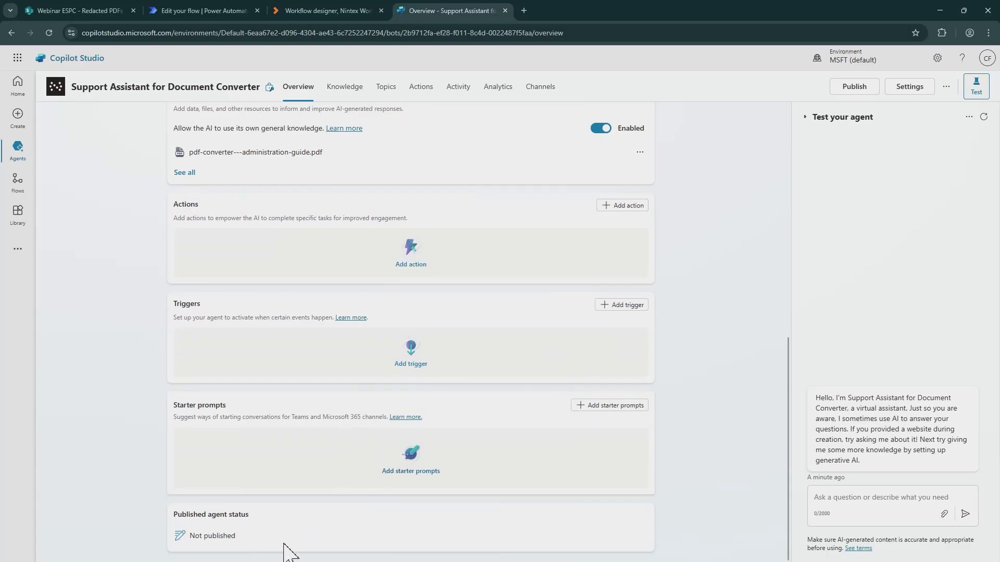
scroll(671, 333, up, 4)
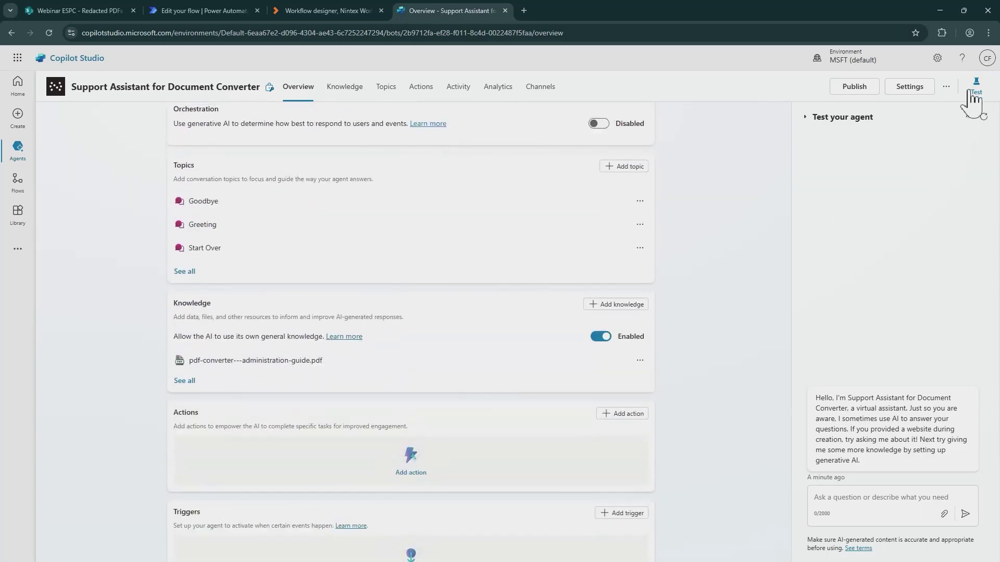
click(854, 87)
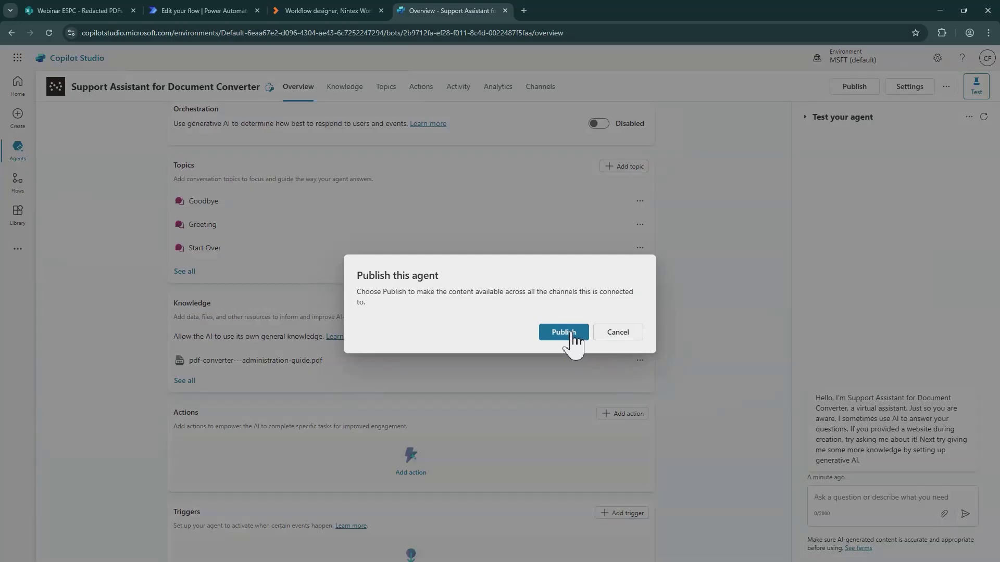
click(568, 336)
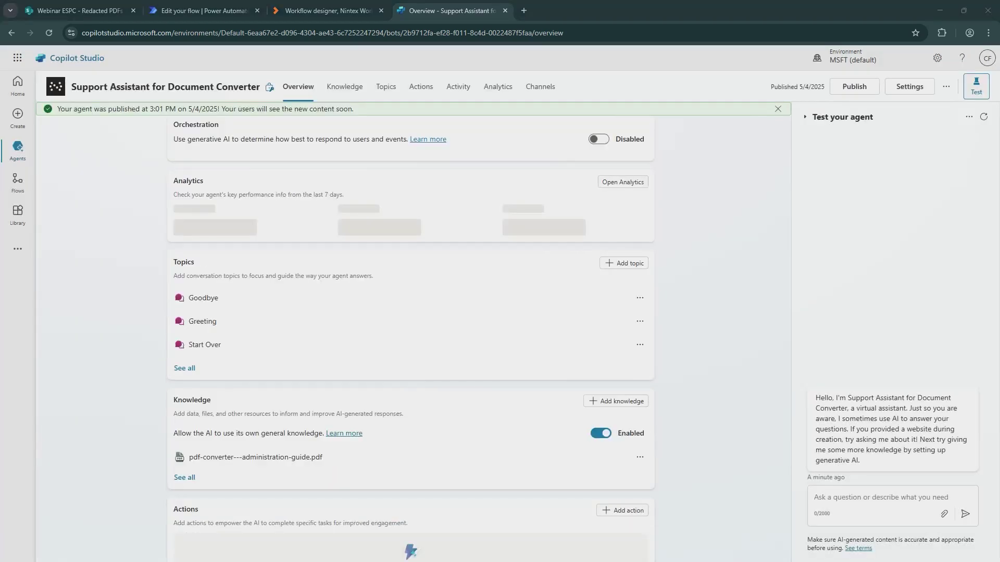
- Review the channels available for the published support agent, and return to its overview details
click(540, 89)
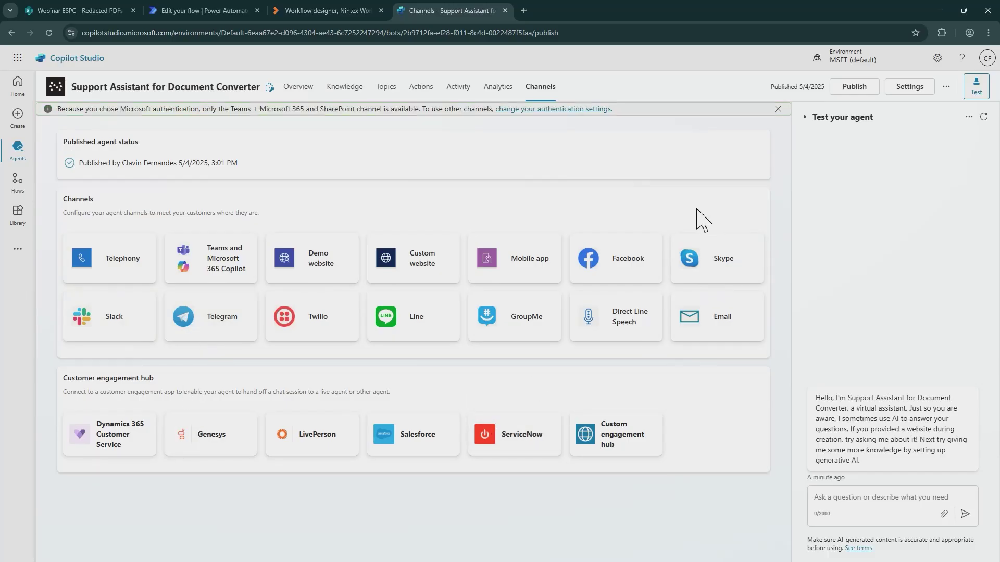
click(311, 92)
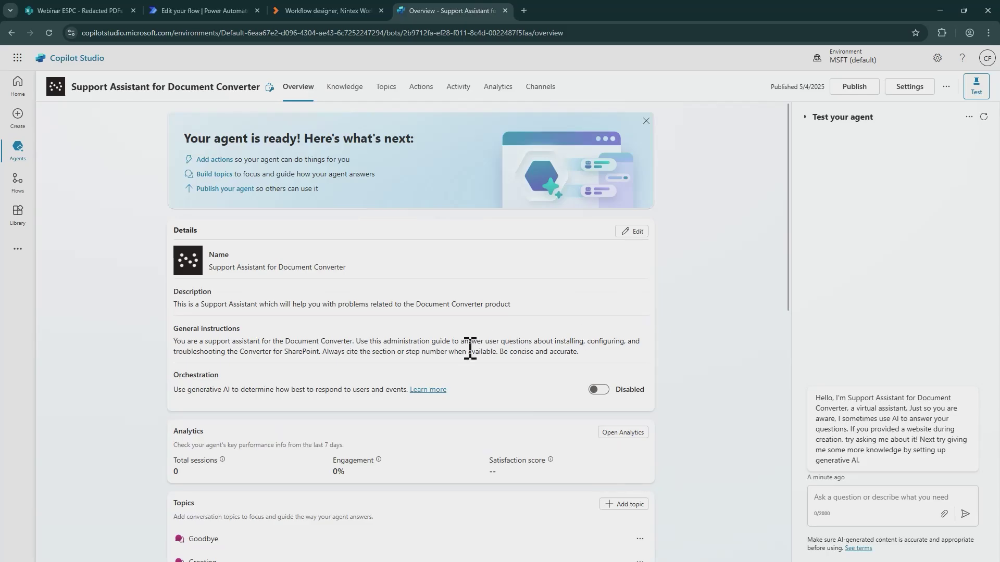
scroll(468, 346, down, 5)
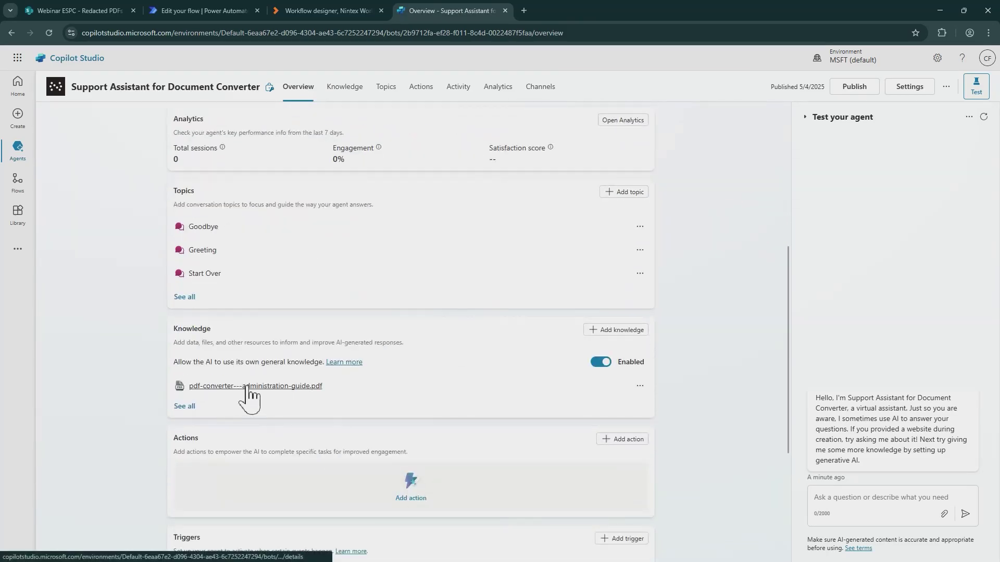
- Check the options and details of the pdf-converter---administration-guide.pdf knowledge source, including its processing status, and return to the overview
click(645, 386)
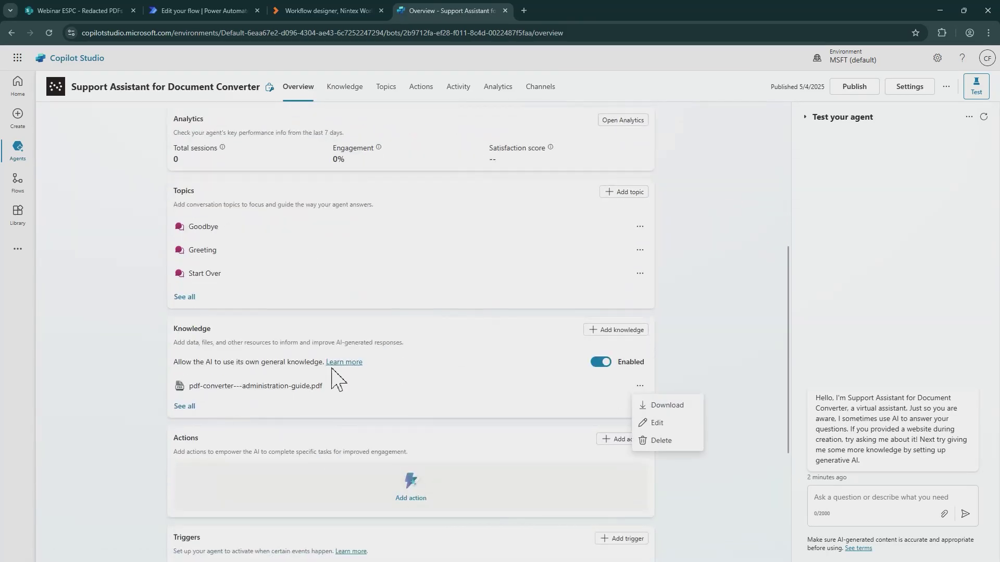
click(243, 388)
click(244, 388)
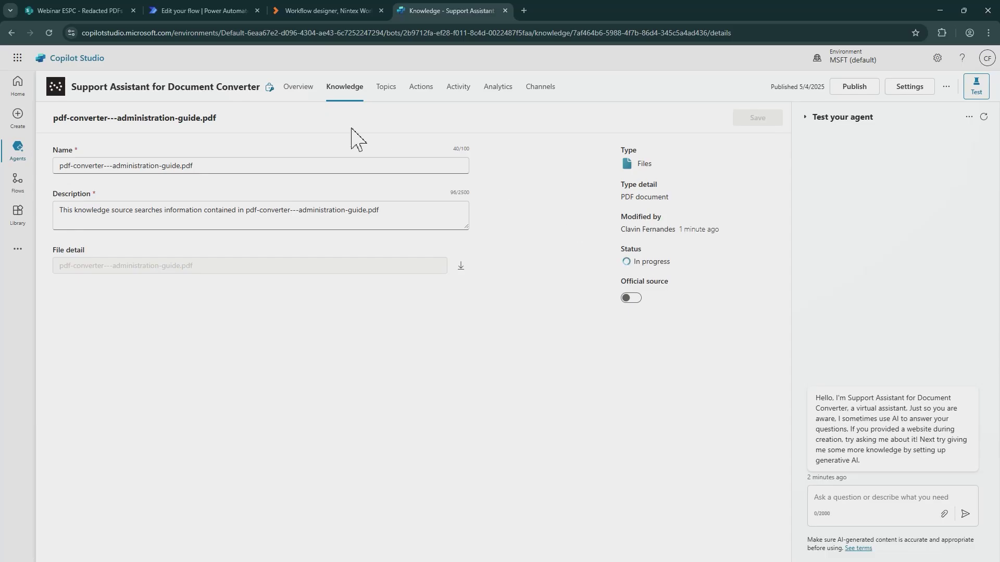
click(308, 92)
scroll(422, 306, down, 7)
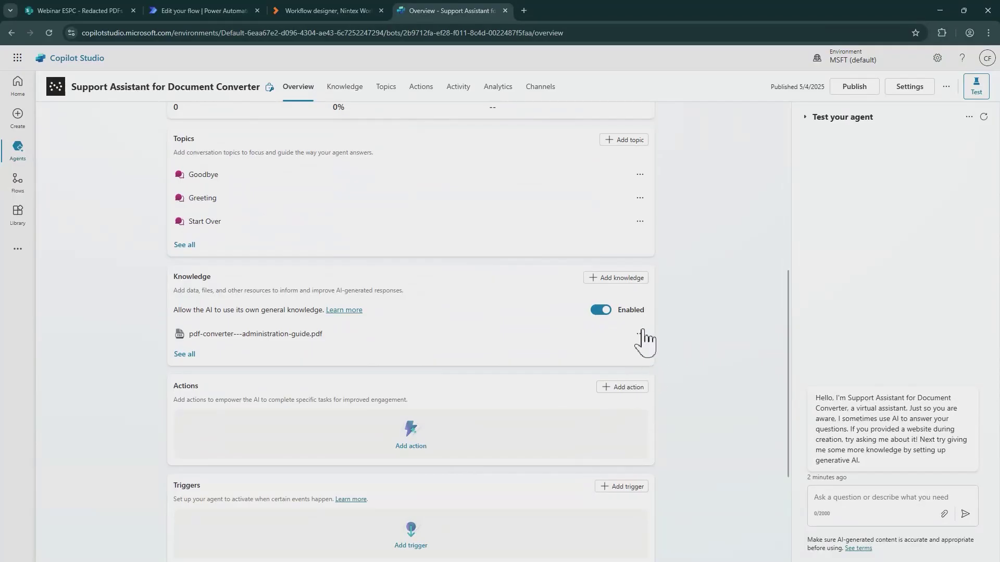
- Open the existing SharePoint Agent and review its description, instructions, topics and ImagePDFs knowledge source
click(18, 85)
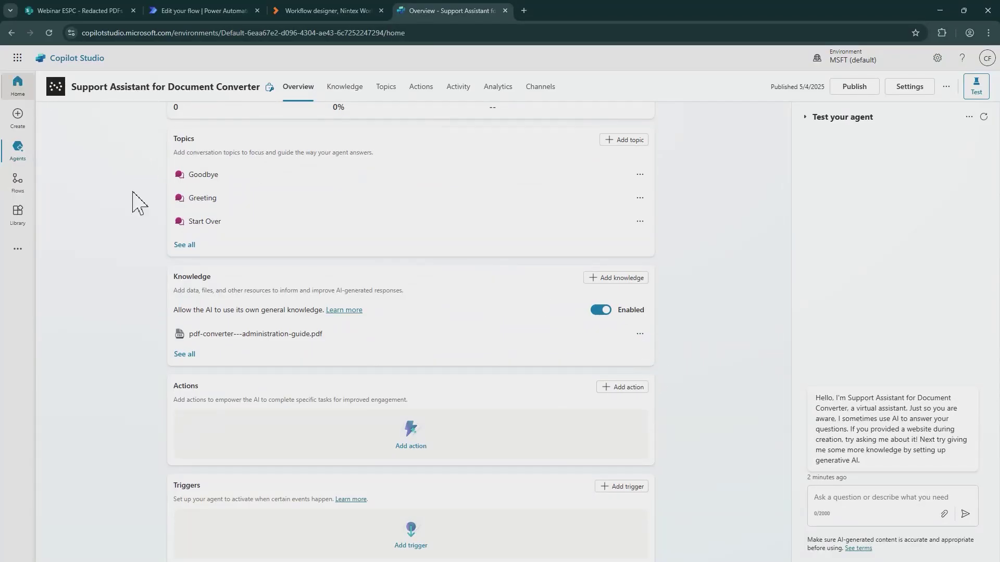
click(133, 326)
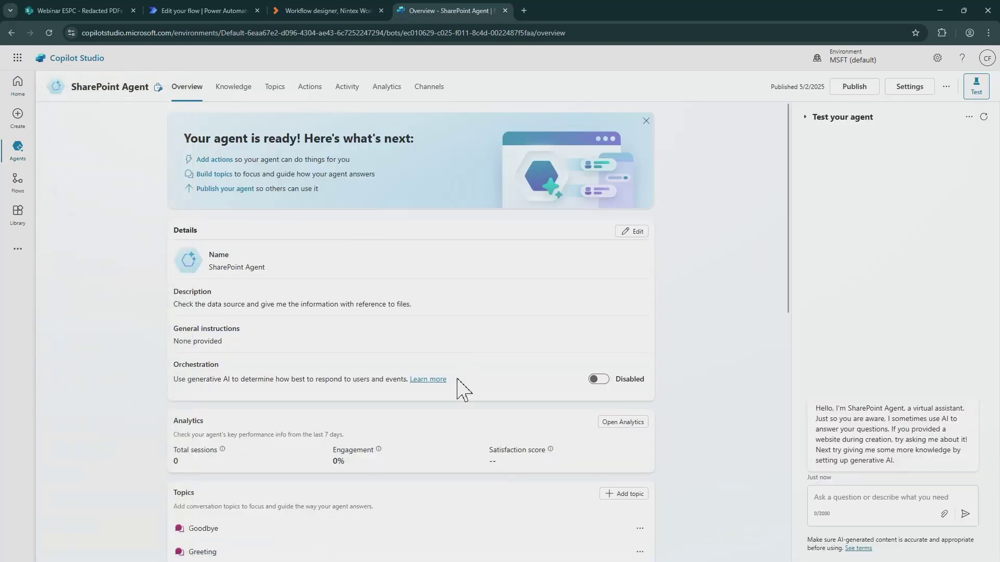
scroll(452, 412, down, 4)
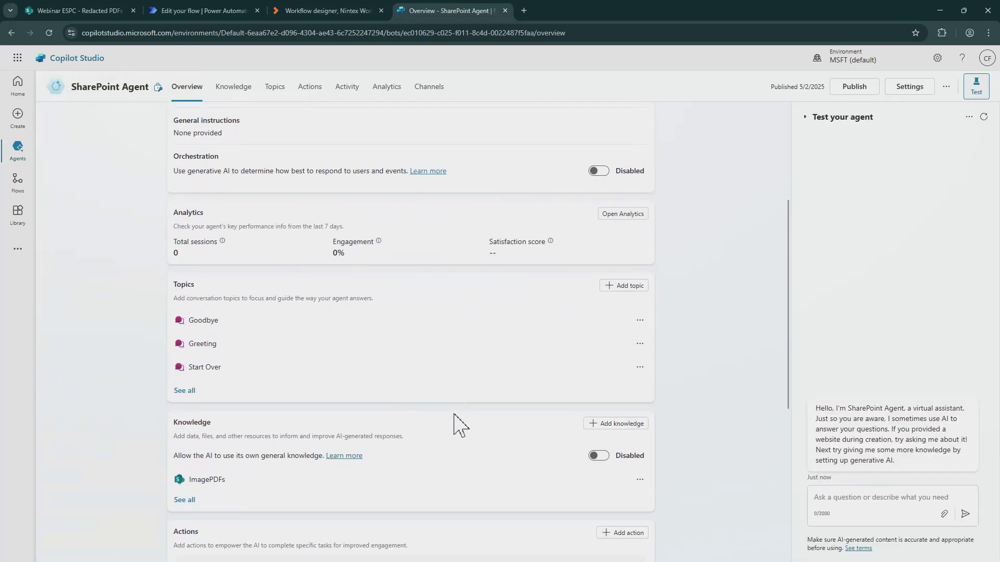
scroll(246, 475, up, 2)
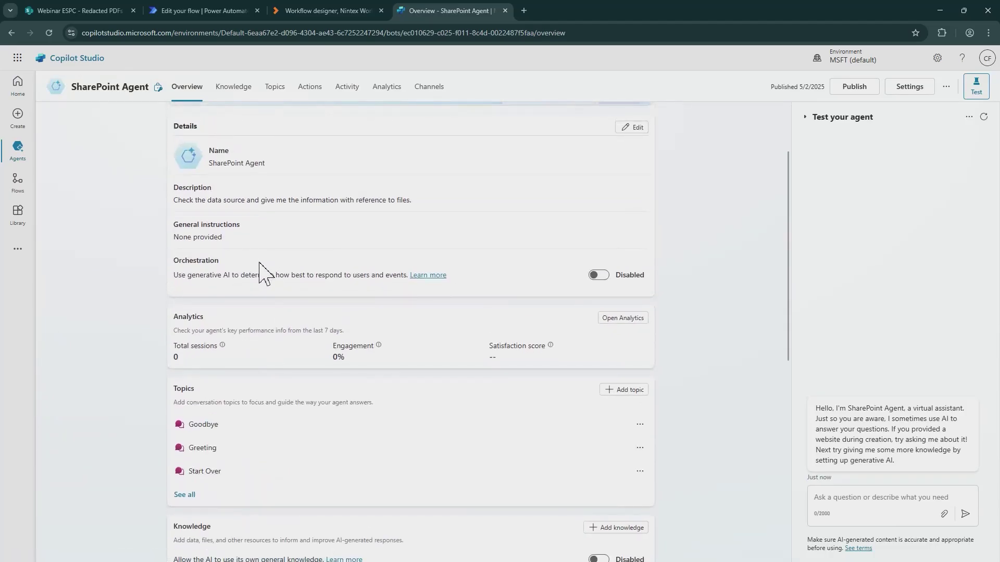
scroll(265, 274, down, 3)
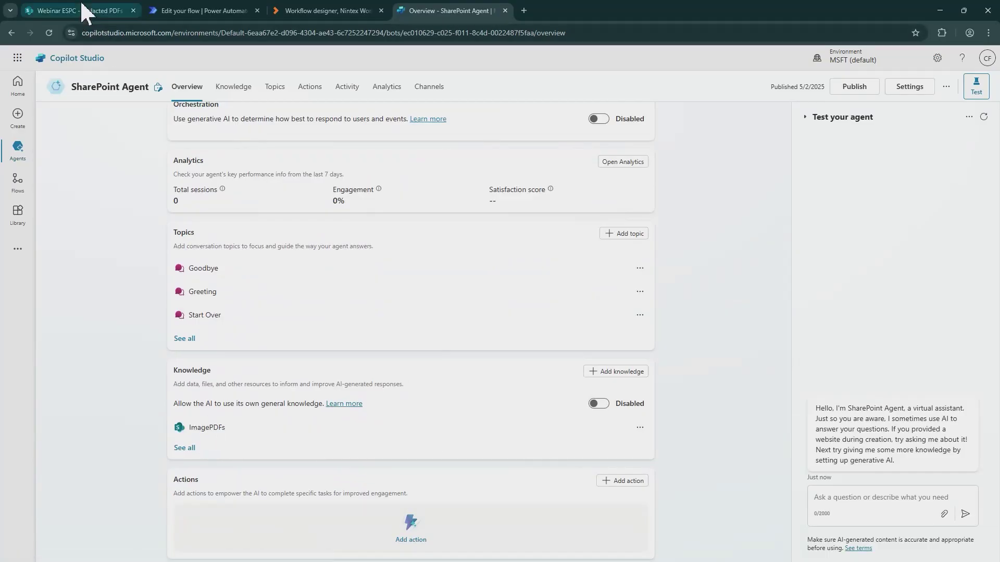
- Switch to the Webinar ESPC SharePoint site and open ACME Bank.pdf from the ImagePDFs library in the browser
click(85, 18)
click(486, 439)
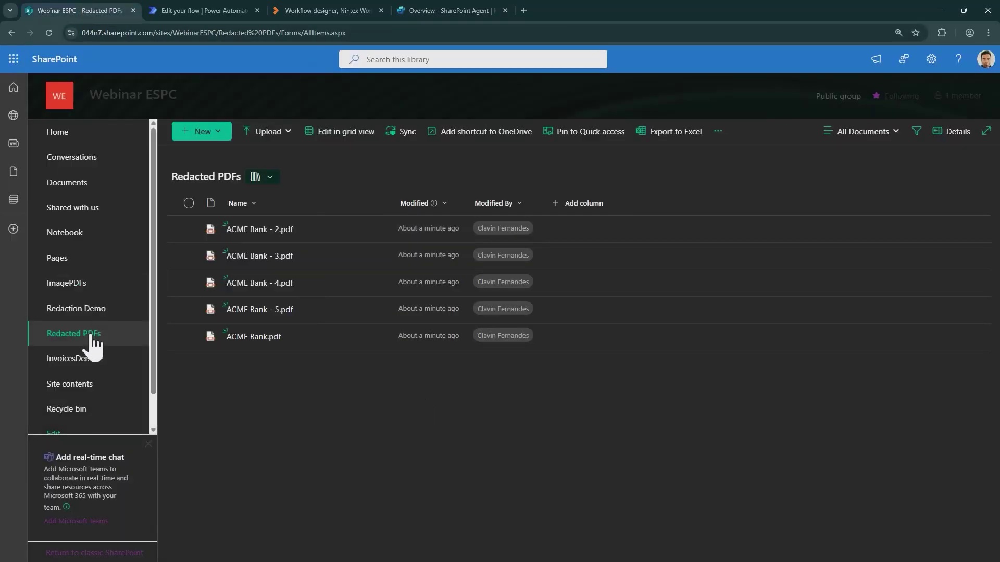
click(35, 284)
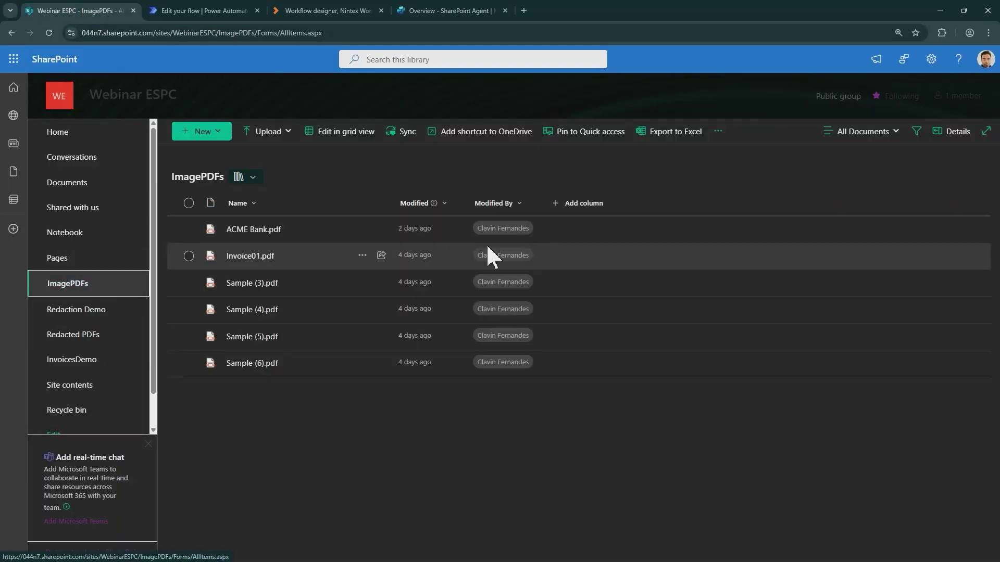
right_click(265, 230)
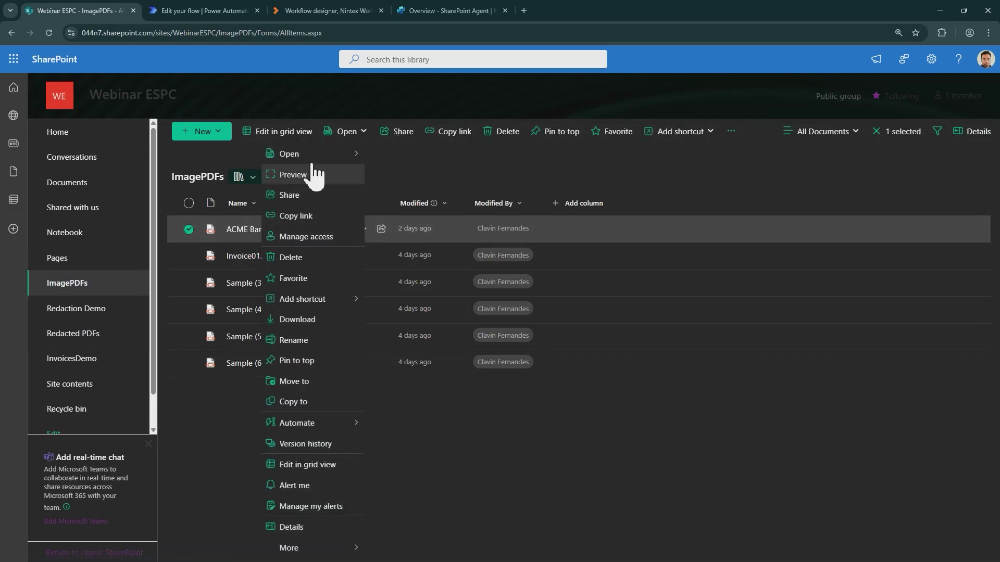
mouse_move(333, 154)
click(439, 156)
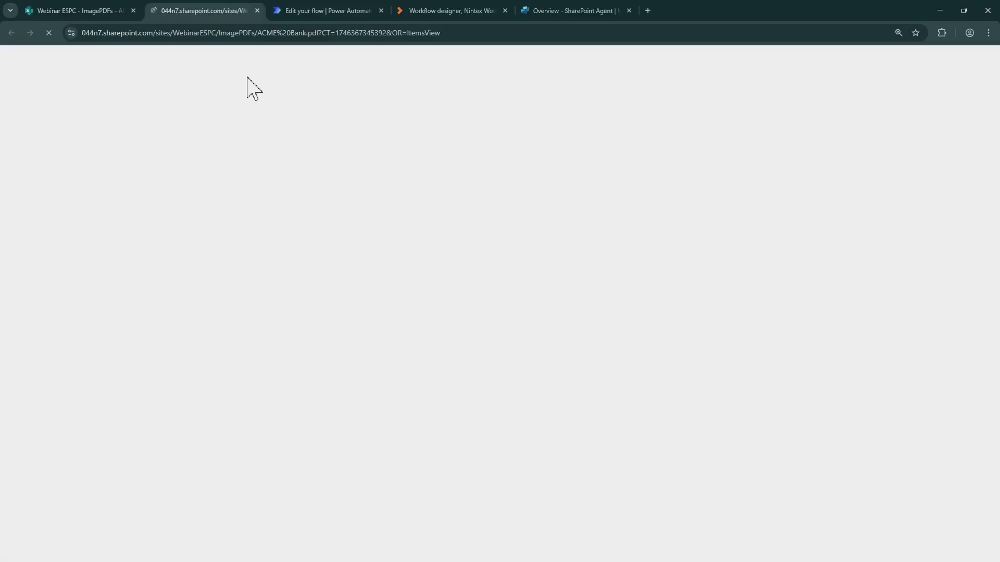
- Open Invoice01.pdf and Sample (4).pdf from the ImagePDFs library in separate browser tabs
click(120, 10)
right_click(267, 263)
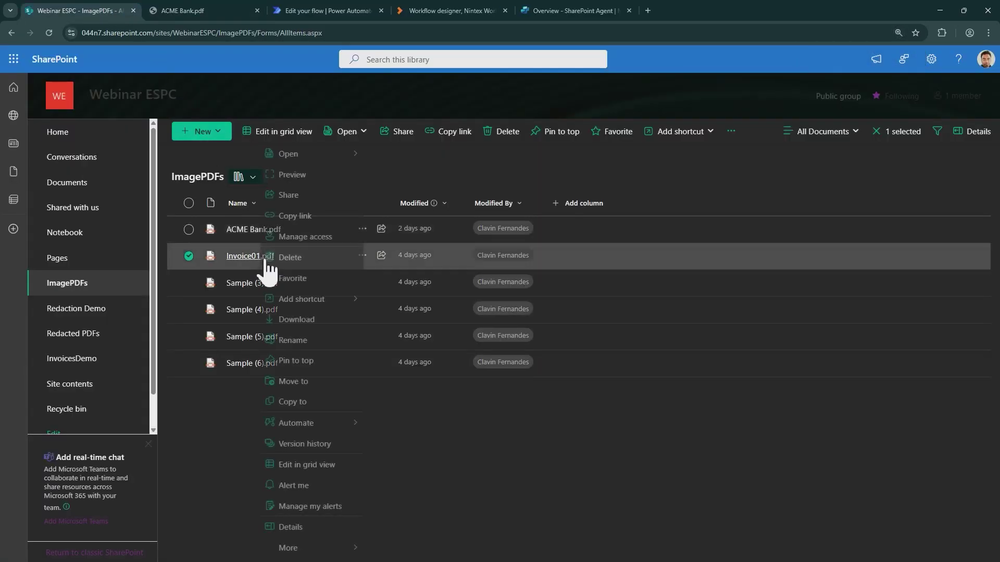
mouse_move(344, 156)
click(409, 154)
click(92, 12)
right_click(272, 317)
mouse_move(352, 156)
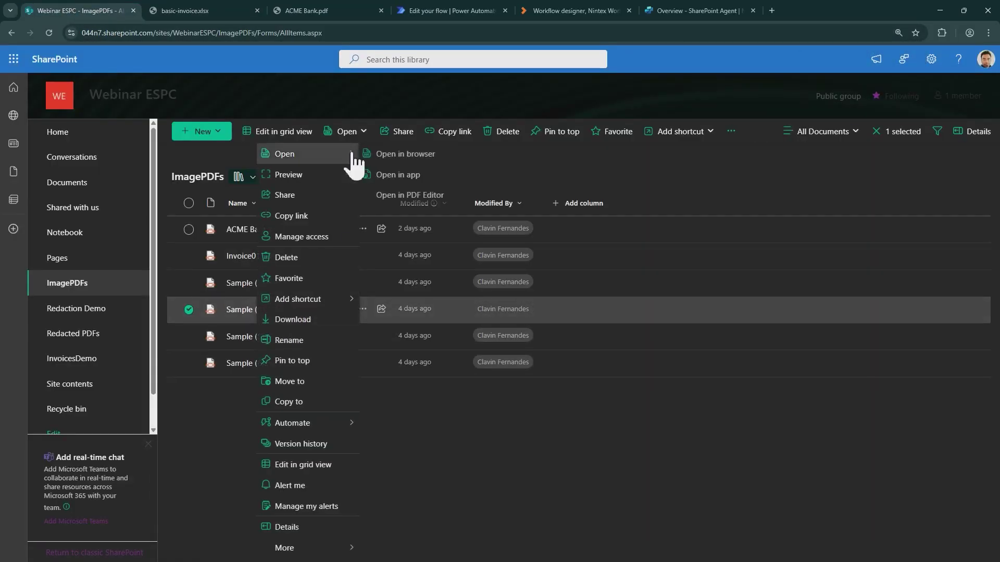
click(446, 157)
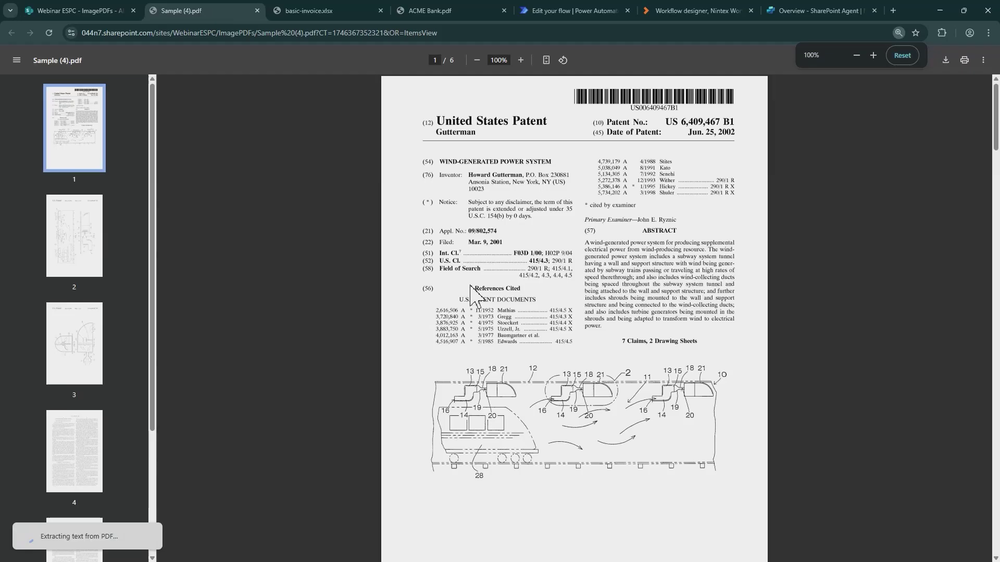
- Check whether the bill-to name on the invoice is selectable text, and return to the ImagePDFs library
click(366, 12)
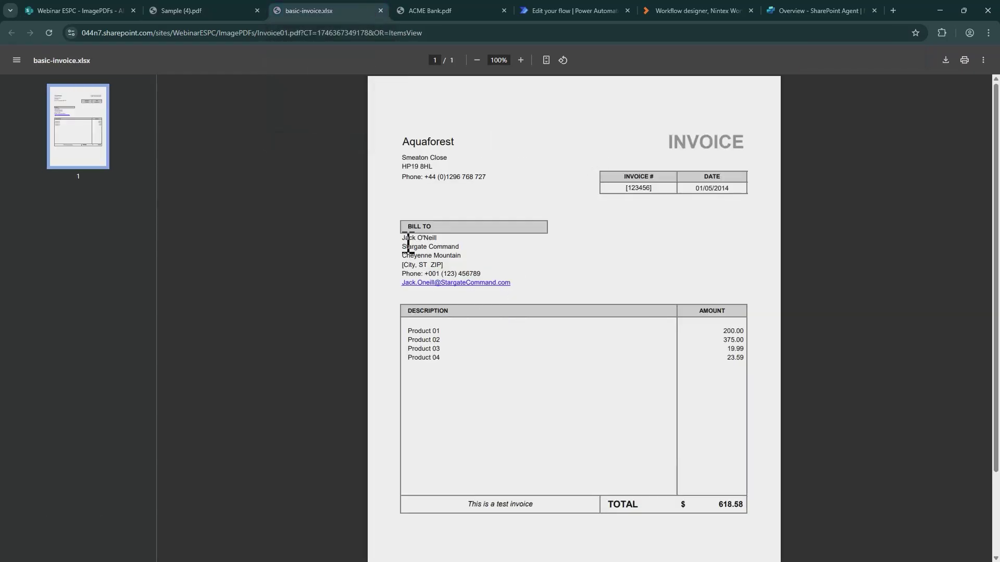
drag(407, 240, 454, 245)
right_click(428, 241)
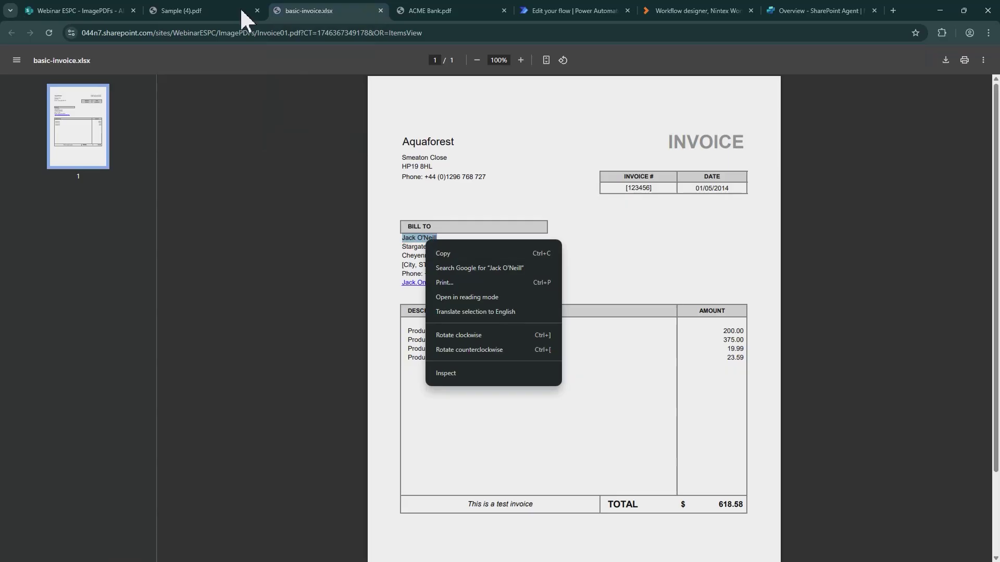
click(78, 11)
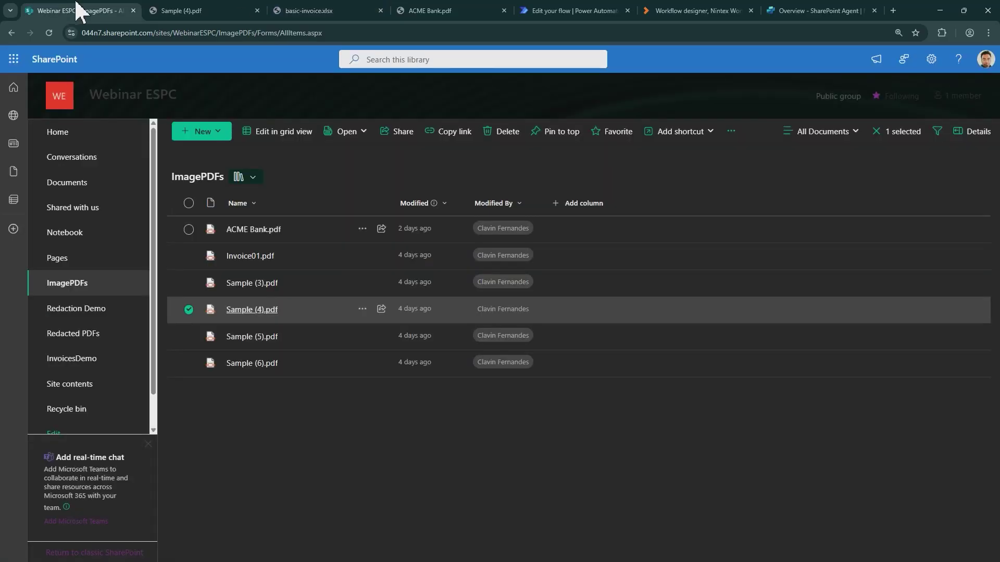
- Switch to Copilot Studio and ask the SharePoint Agent in its test chat for invoice details about the invoice's bill-to customer, by first name
click(815, 11)
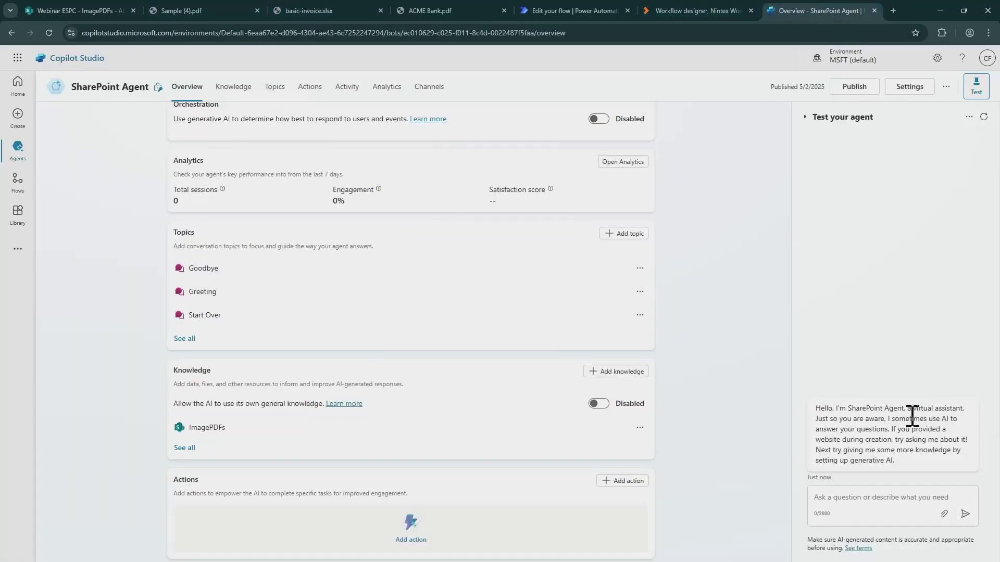
scroll(563, 341, up, 2)
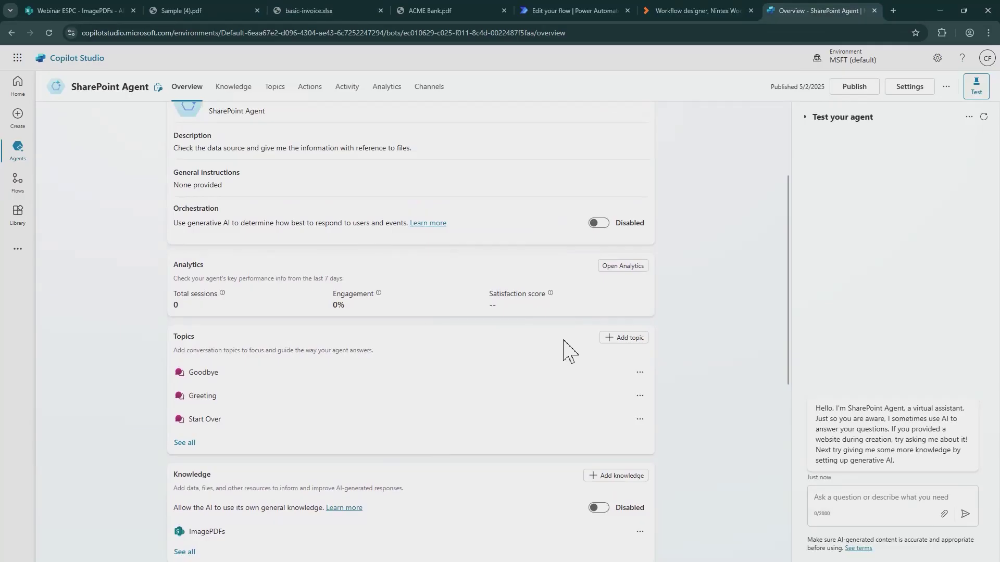
scroll(701, 390, down, 3)
click(848, 502)
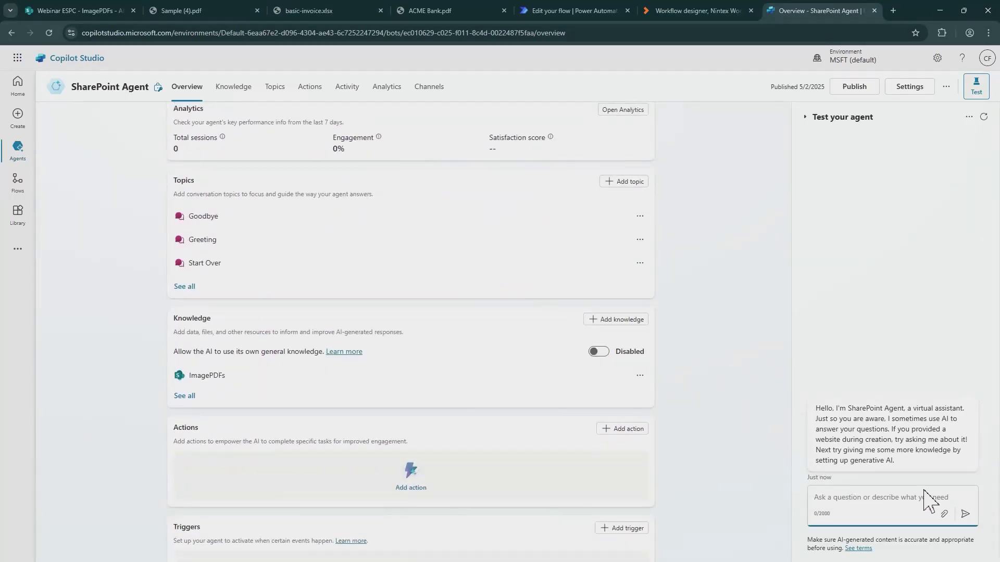
text(Hey)
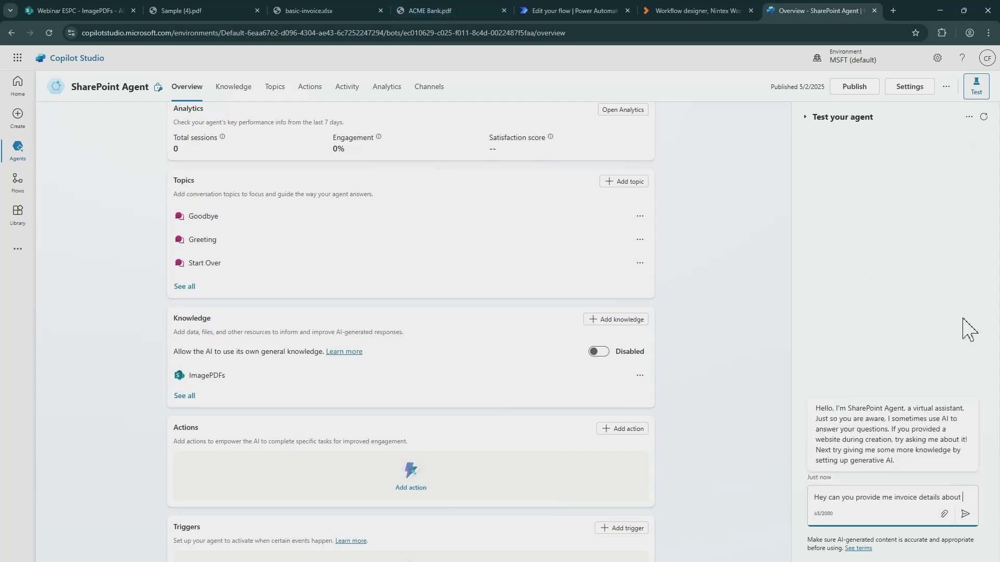
text(Jack)
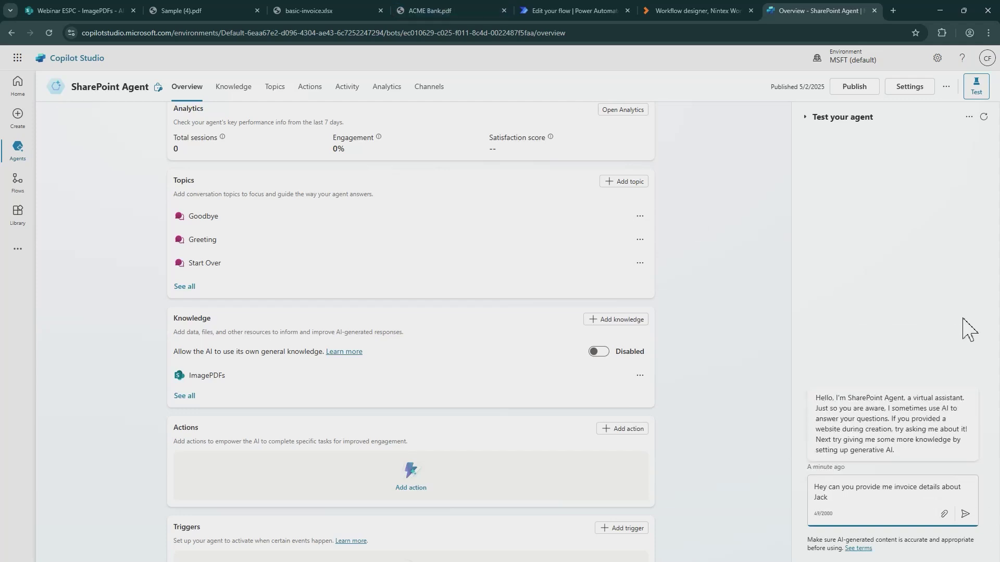
key(Return)
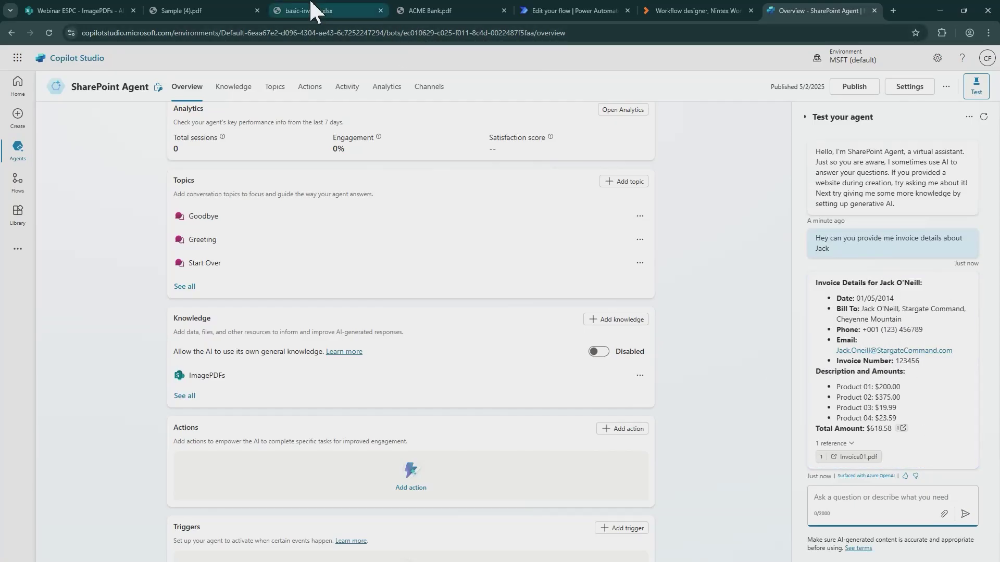
- Copy the "United States Patent" heading and the surname beneath it from the first page of Sample (4).pdf
click(245, 12)
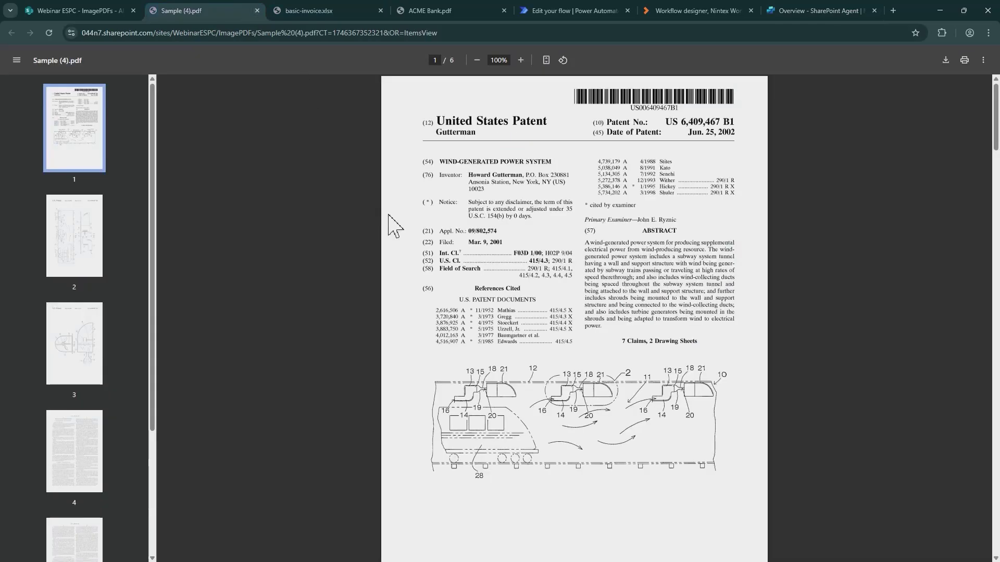
drag(441, 126, 490, 144)
key(ctrl+c)
right_click(473, 133)
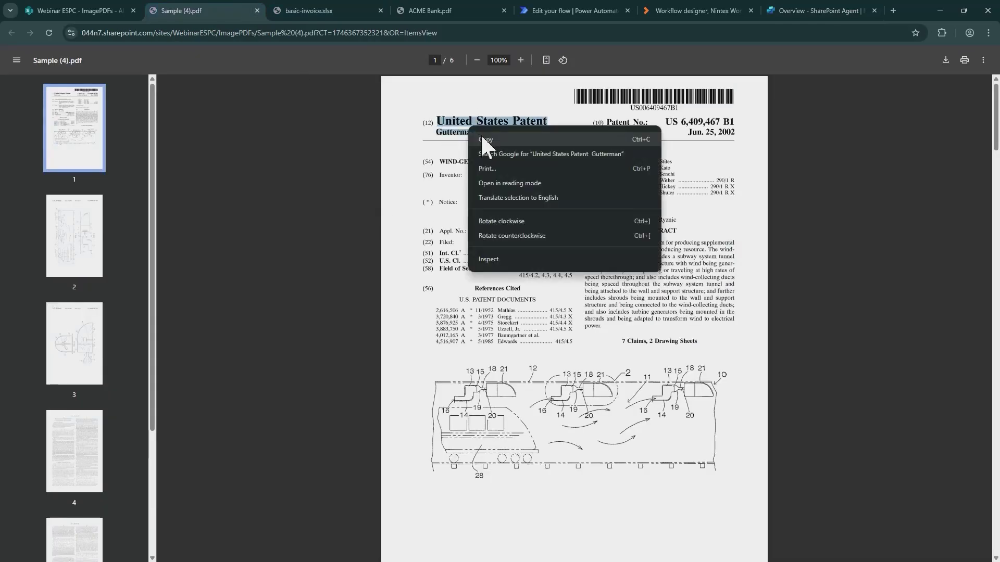
click(78, 10)
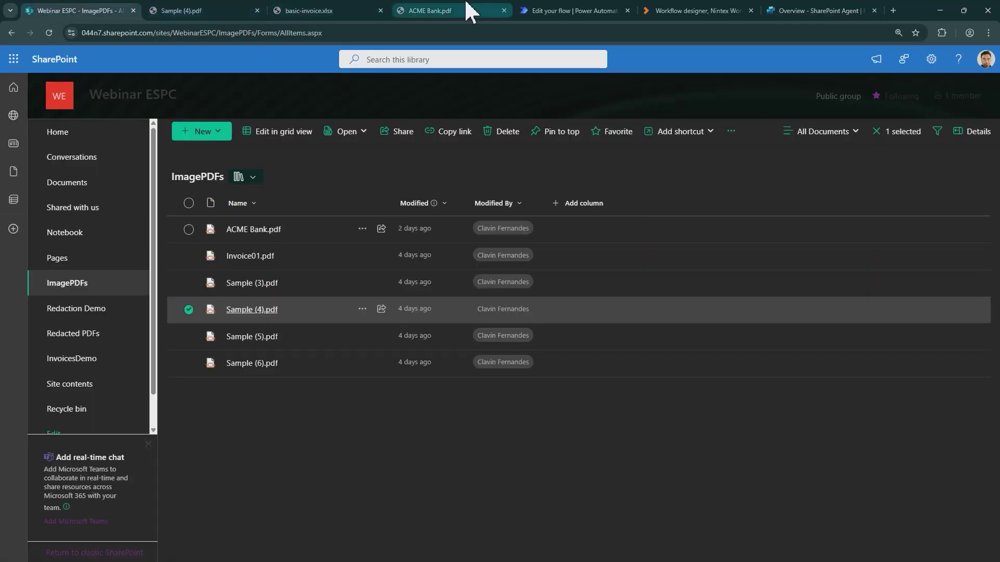
- Ask the SharePoint Agent to "Give me information about" the copied patent heading
click(831, 11)
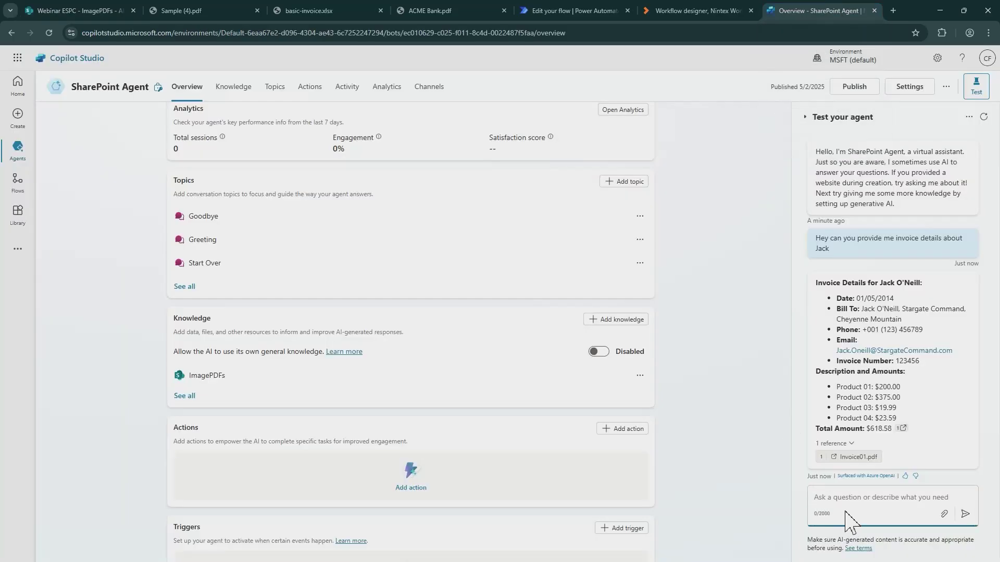
text(Give me information about)
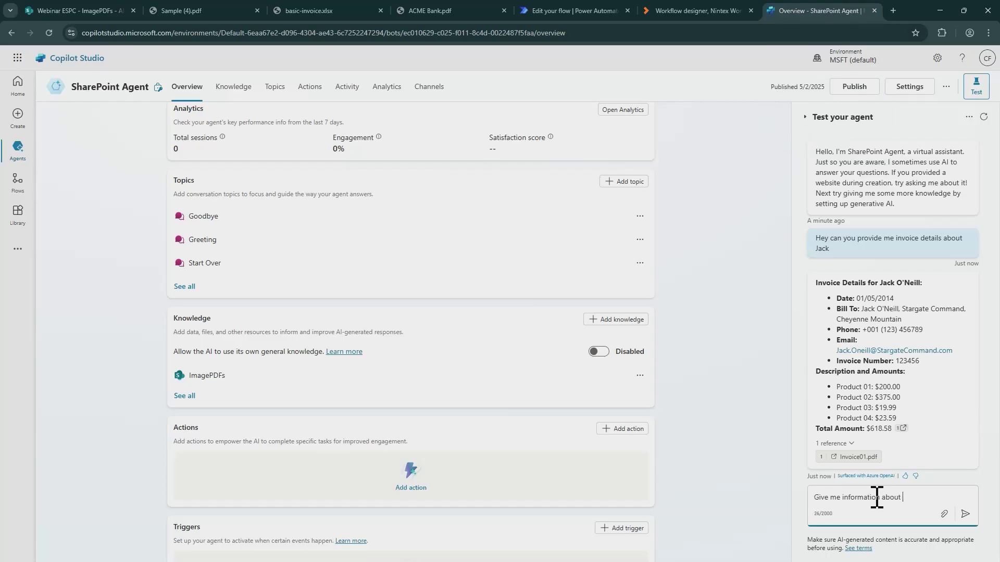
key(ctrl+v)
key(Return)
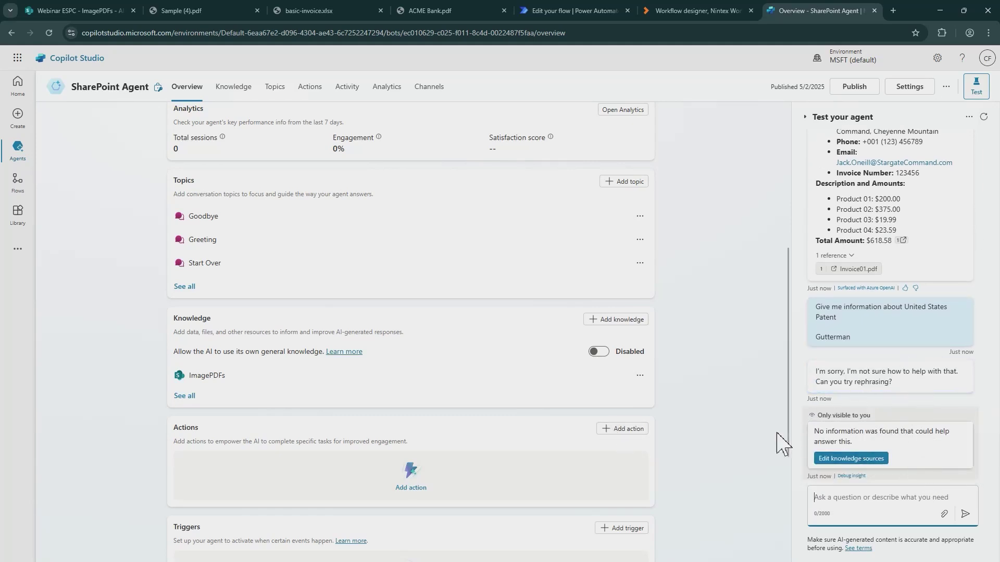
- Check whether the applicant's first name in ACME Bank.pdf is selectable text, and look at Sample (4).pdf again
click(334, 10)
click(460, 10)
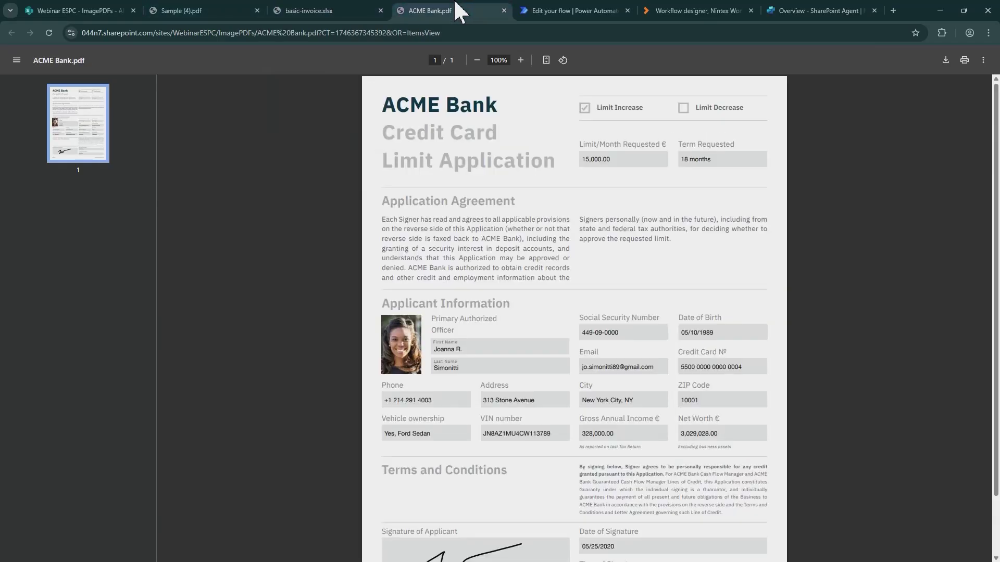
double_click(444, 350)
click(248, 12)
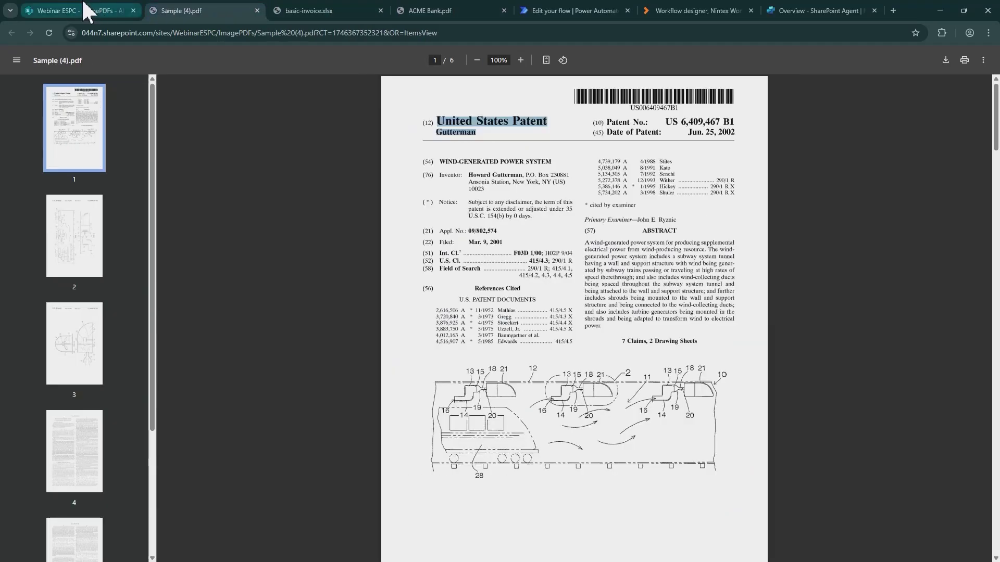
- Return to the SharePoint Agent test chat and ask it to give bank details about the ACME Bank applicant, by first name and initial
key(ctrl+9)
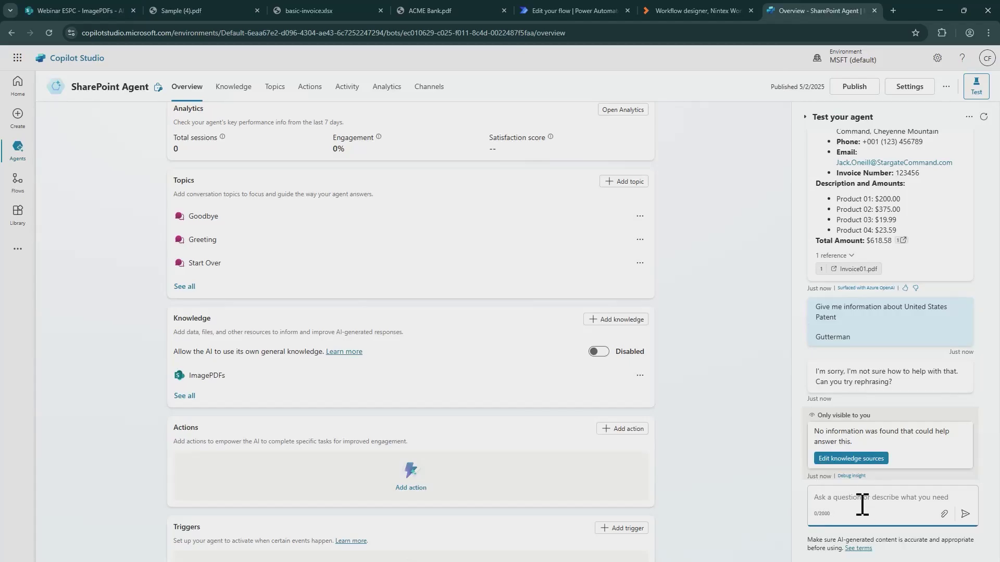
text(Gi)
key(Return)
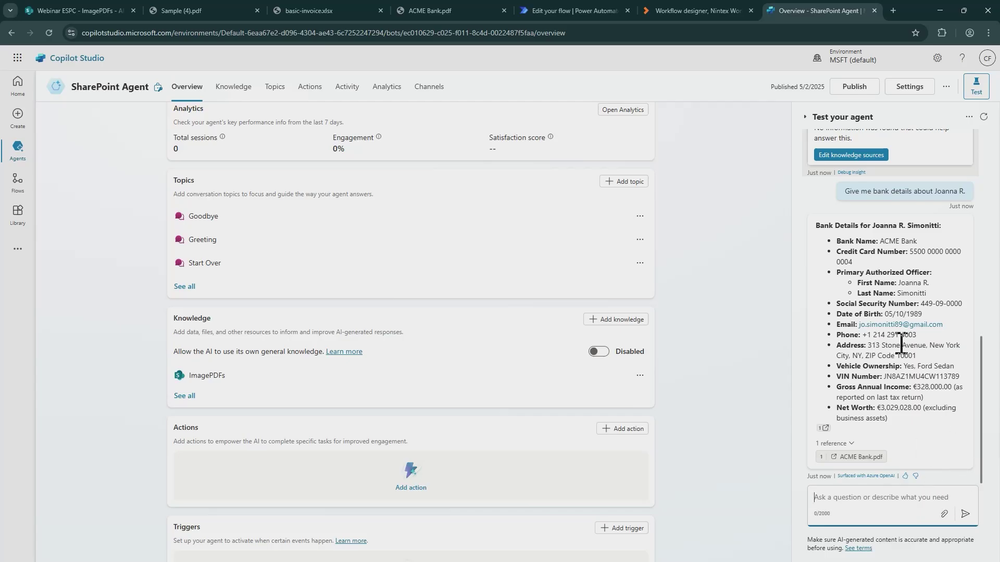
- Review the agent's answers about the invoice, patent and bank details, noting the exposed email address, card number and cited source files
scroll(901, 341, up, 15)
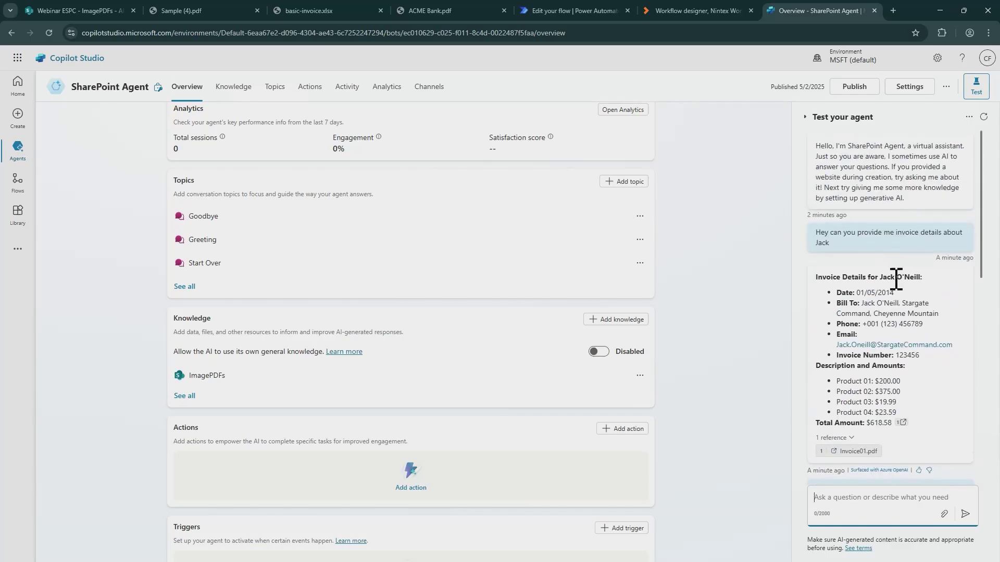
scroll(875, 364, down, 3)
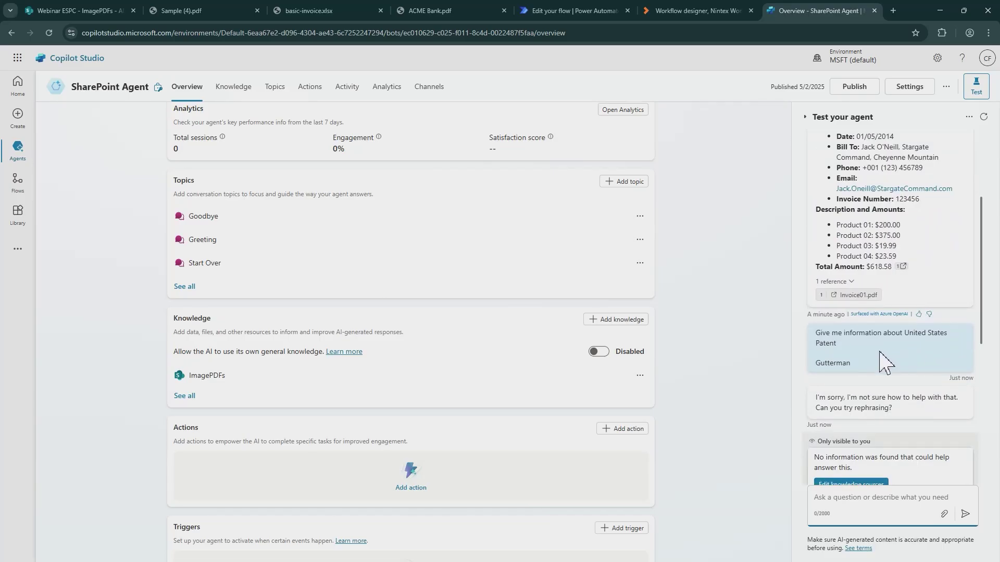
scroll(884, 362, down, 6)
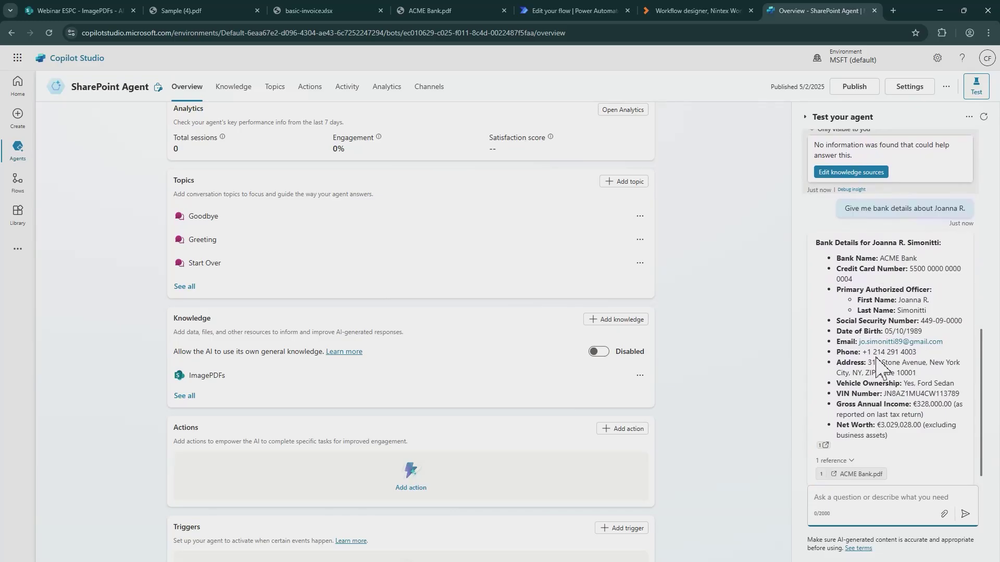
scroll(877, 364, up, 8)
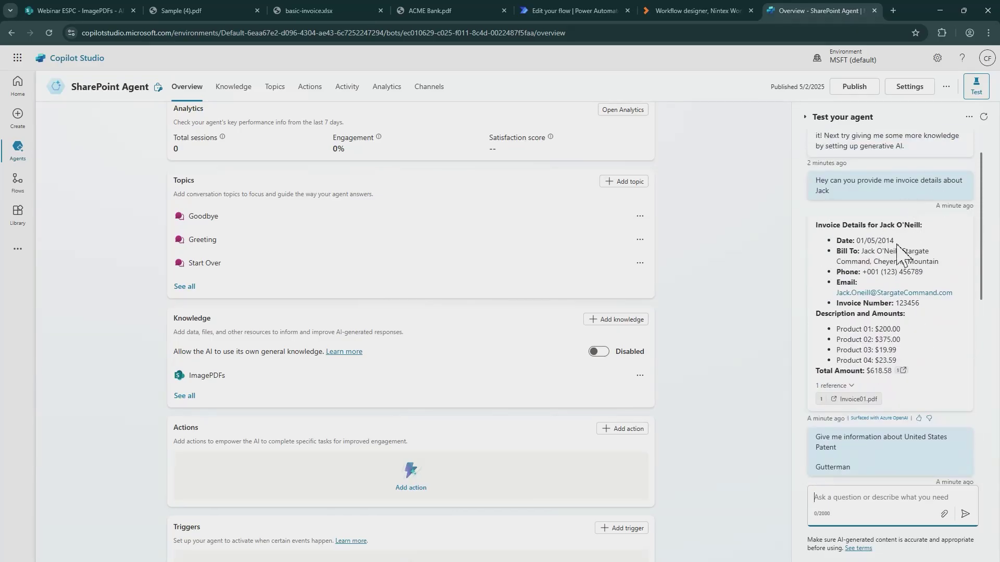
drag(836, 293, 953, 293)
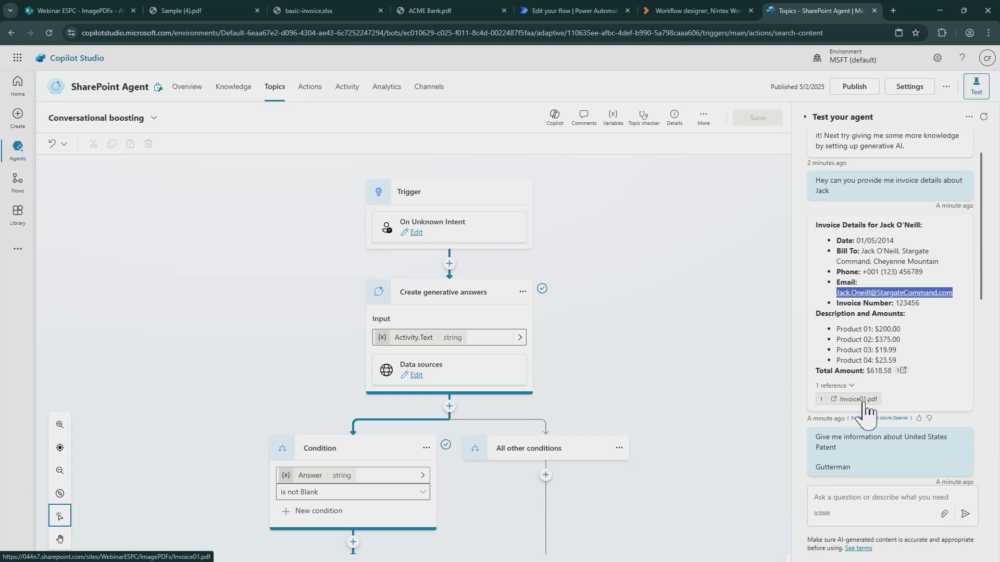
scroll(879, 400, down, 1)
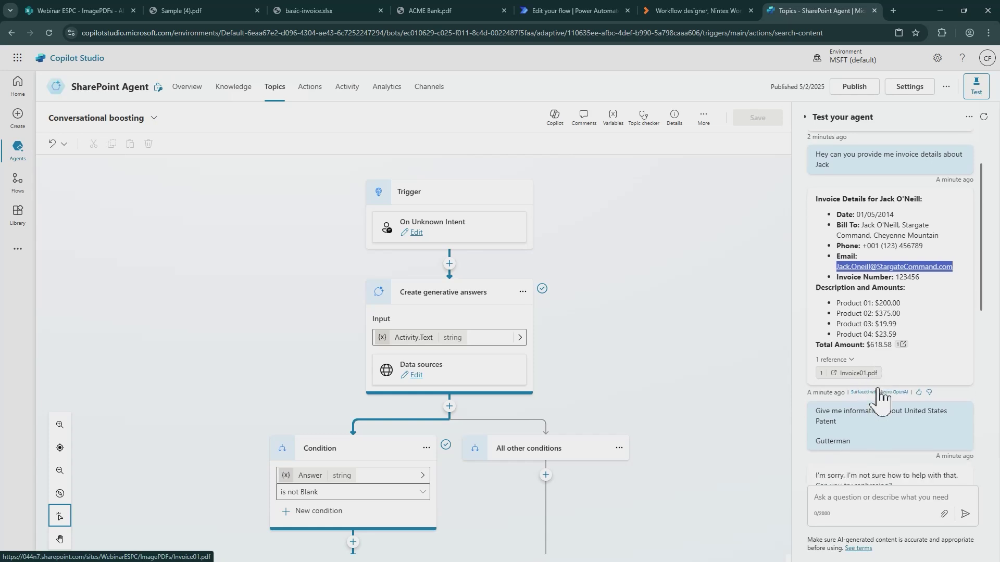
scroll(879, 400, down, 7)
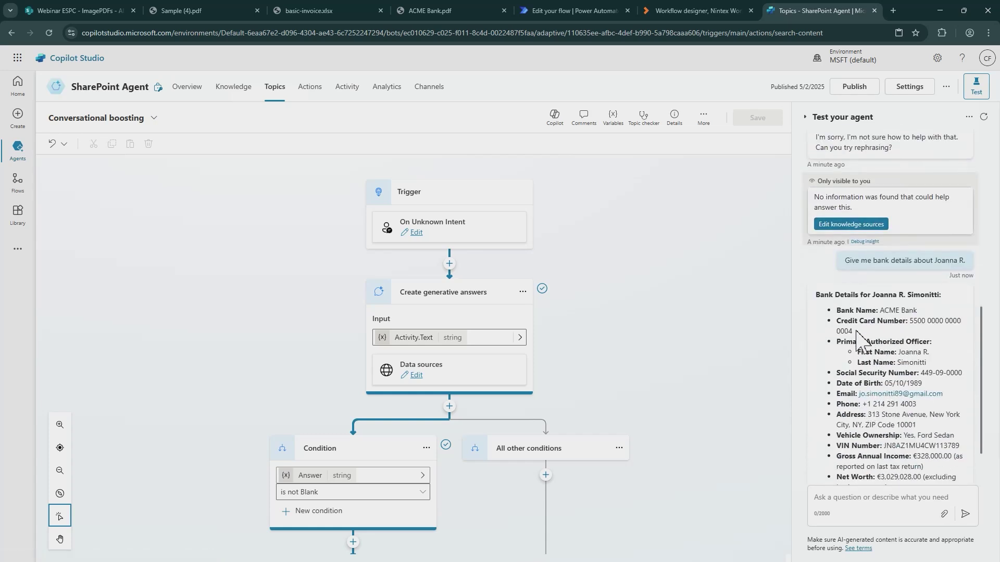
triple_click(839, 322)
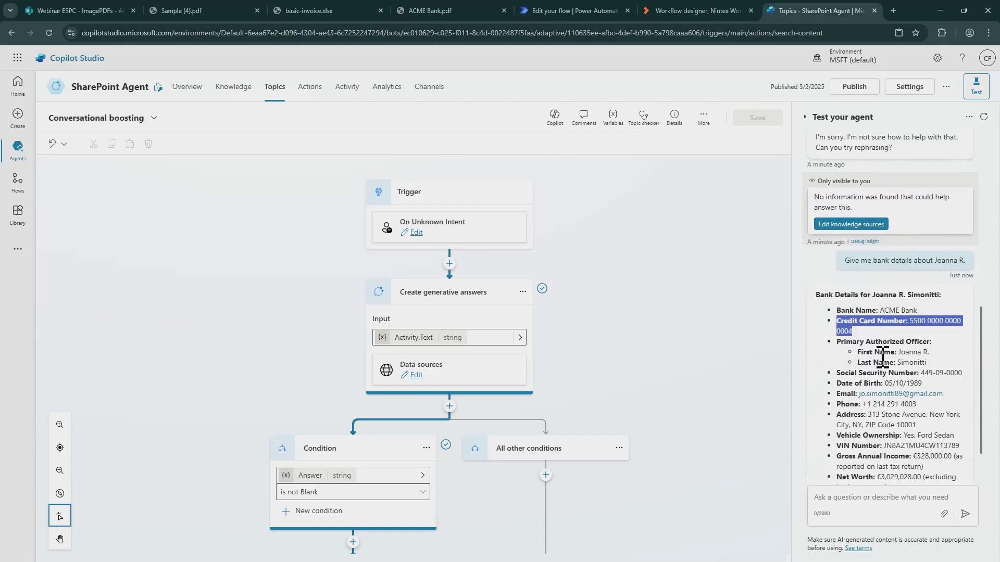
scroll(919, 326, down, 2)
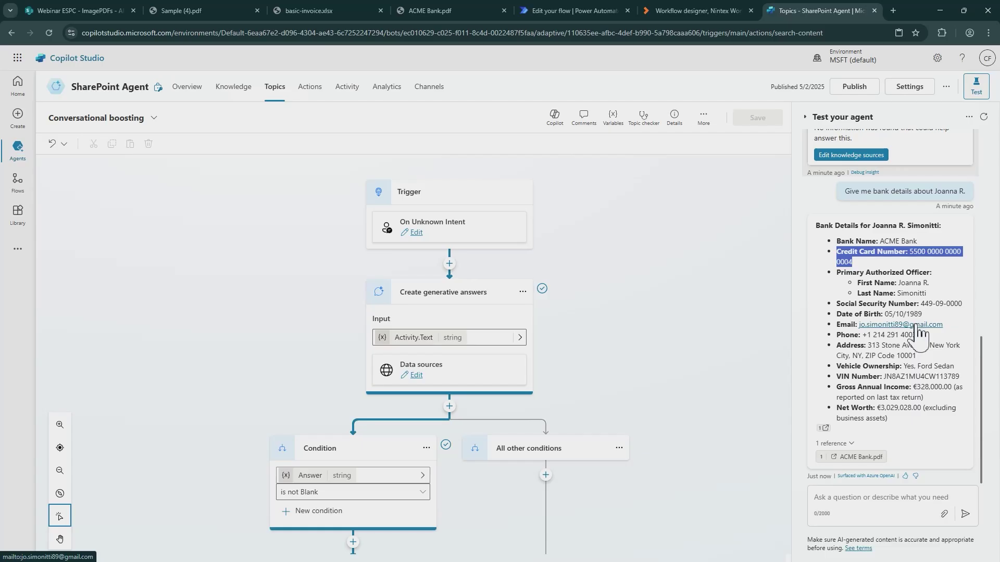
scroll(937, 383, up, 3)
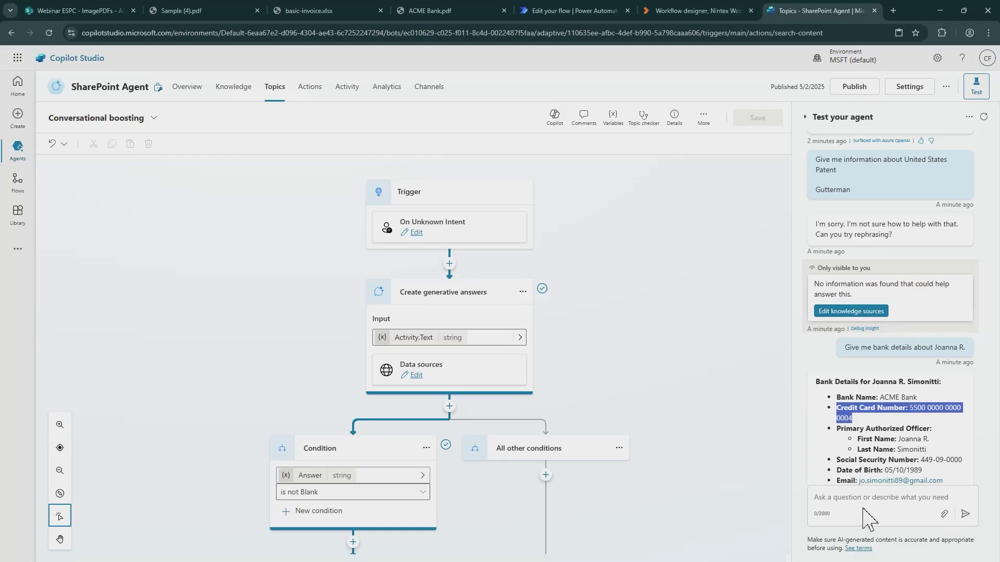
- Look at the text of Sample (4).pdf again, close the document and return to the ImagePDFs library
click(245, 11)
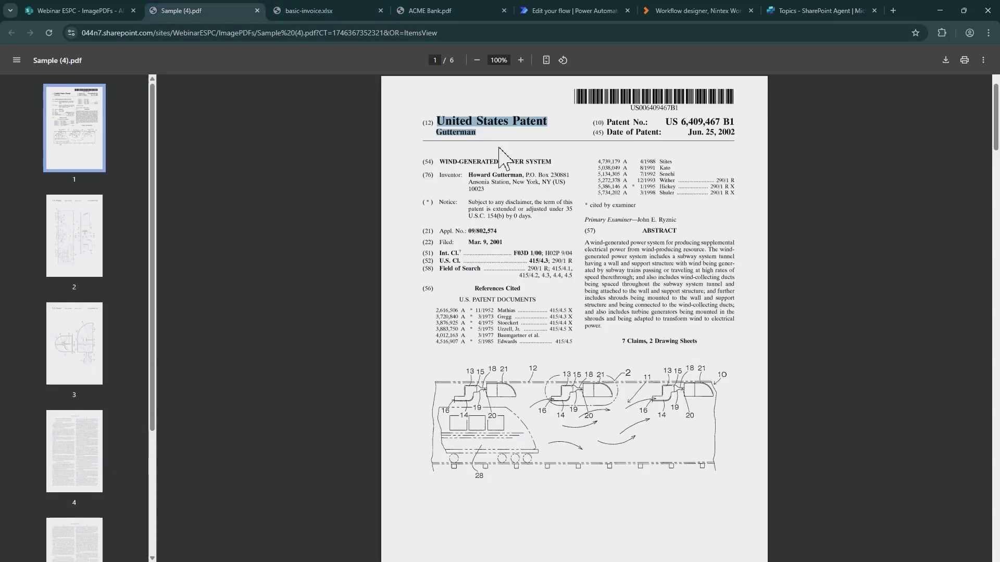
click(521, 161)
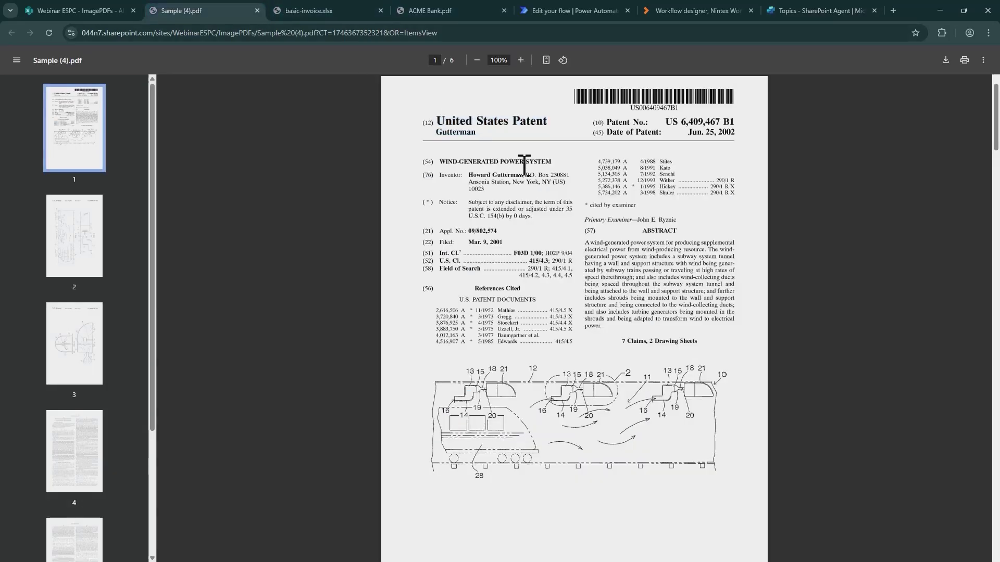
click(256, 10)
click(104, 11)
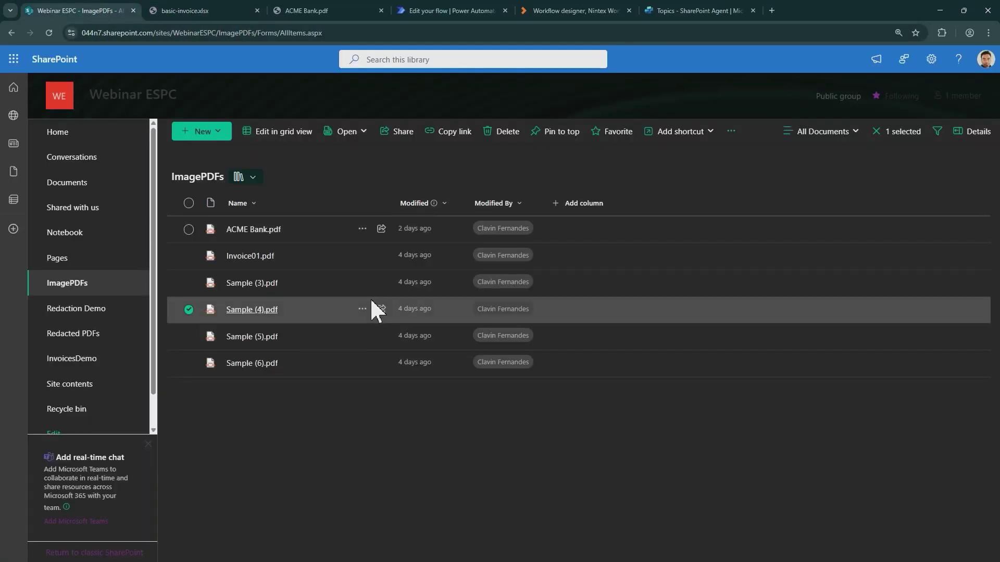
- Open Sample (4).pdf from the ImagePDFs library in the browser
click(362, 309)
mouse_move(419, 154)
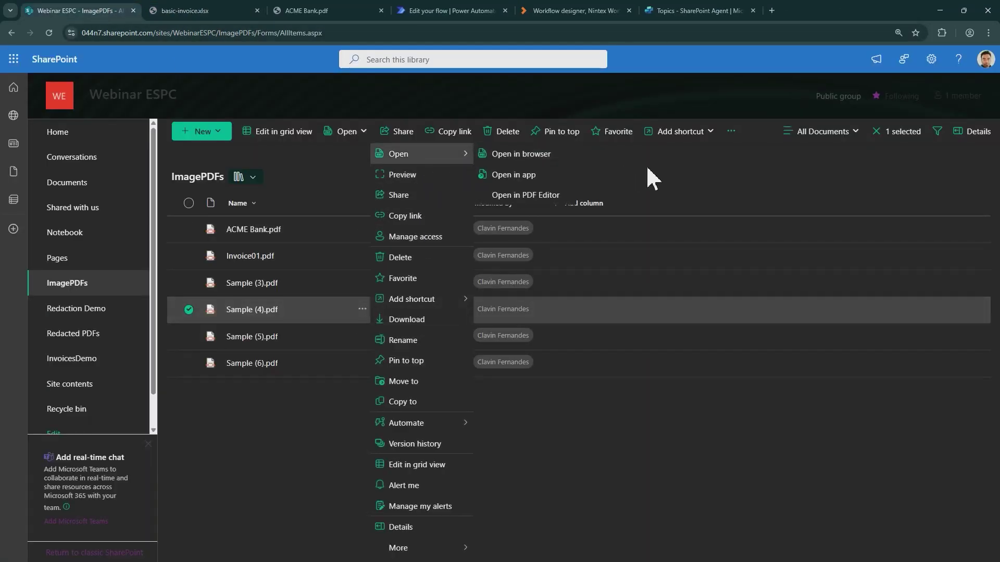
click(521, 154)
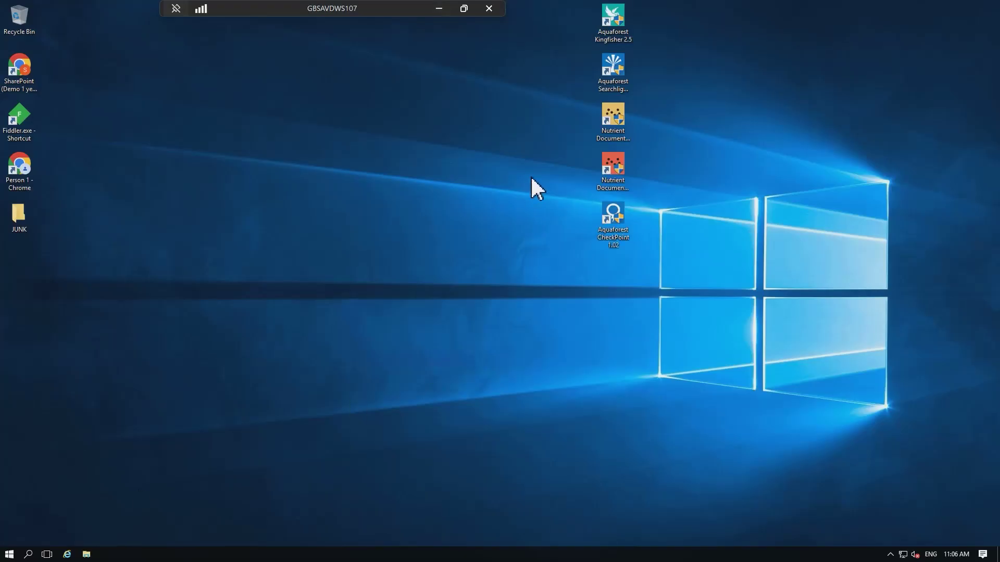
- Launch Nutrient Document Searchability on the remote desktop and start a new library, continuing to the library settings
click(605, 121)
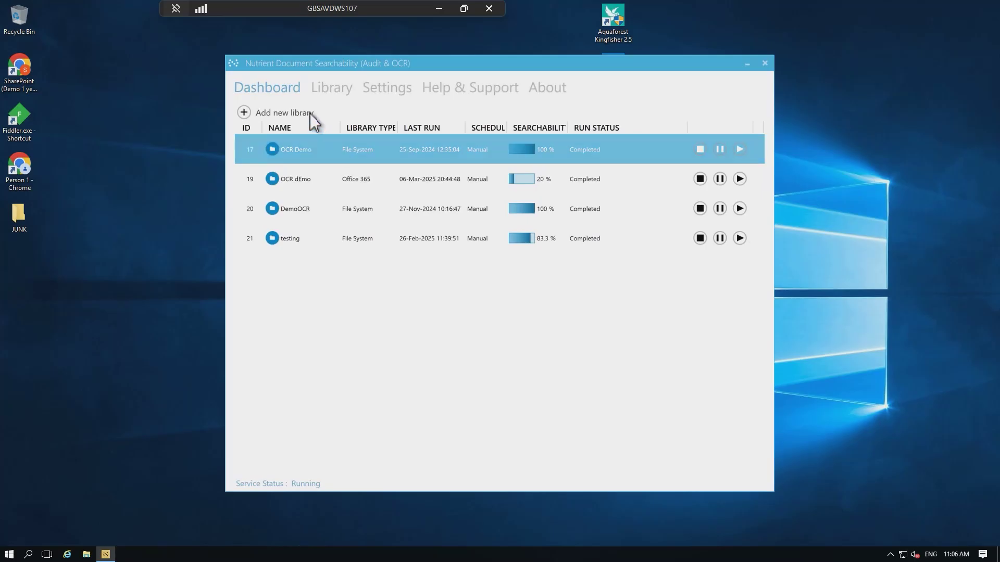
click(244, 113)
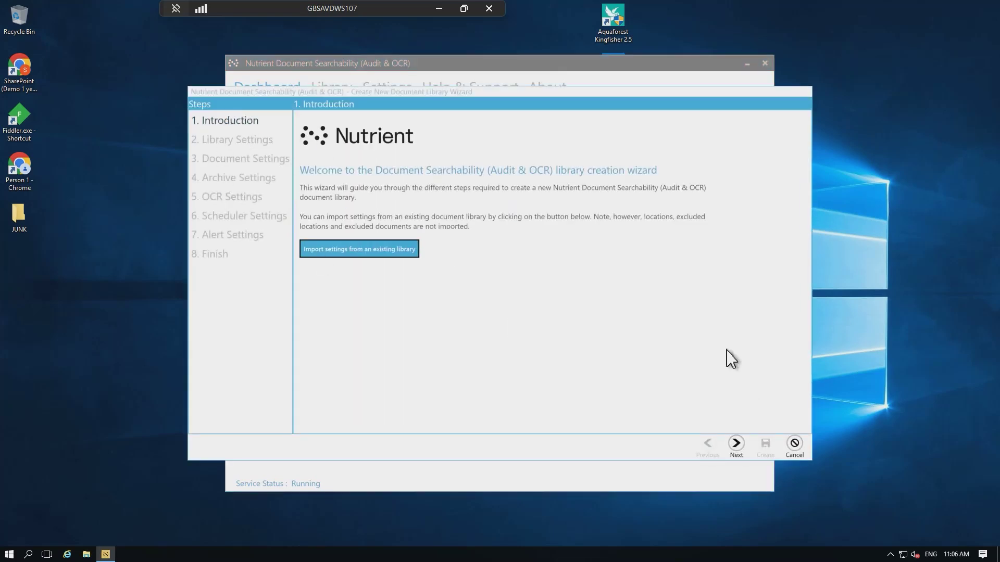
click(736, 443)
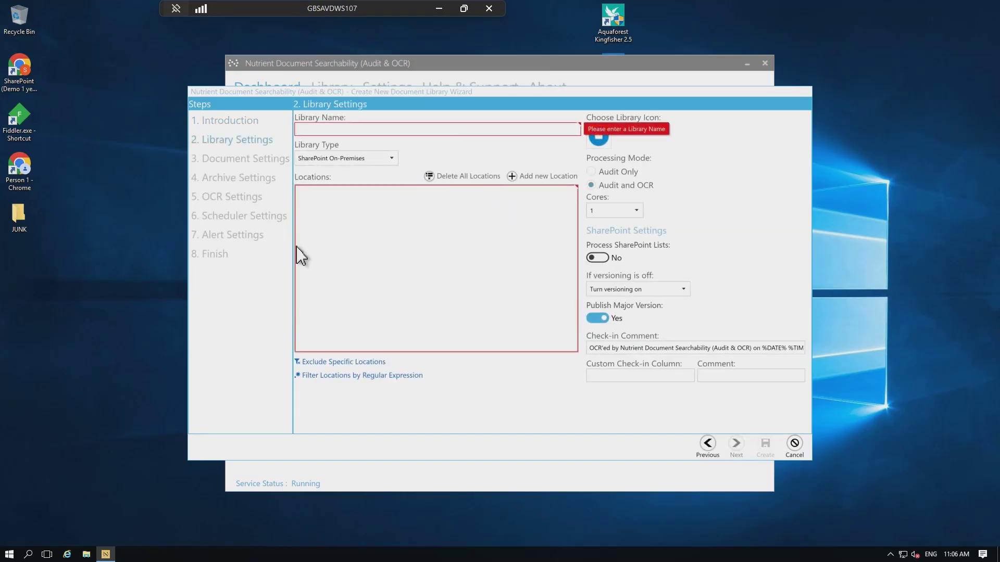
- Name the new library Image PDF and set its library type to SharePoint Online (Office 365)
text(Image PDF)
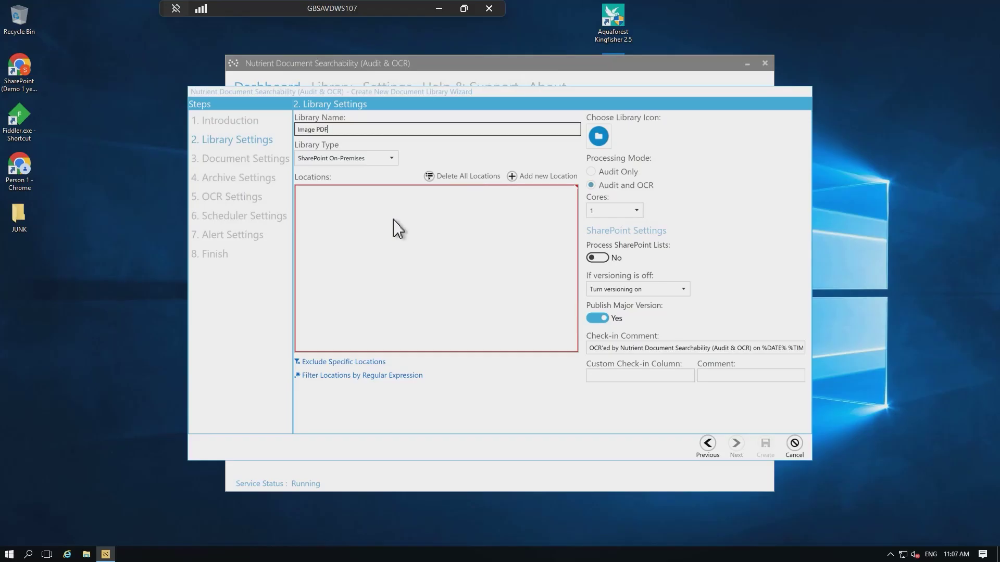
click(381, 159)
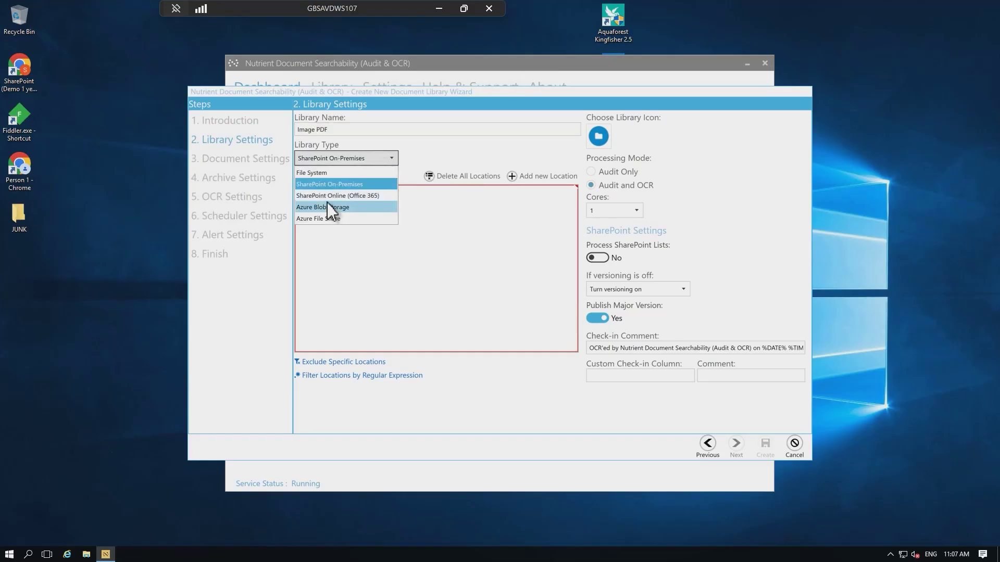
click(332, 210)
click(391, 159)
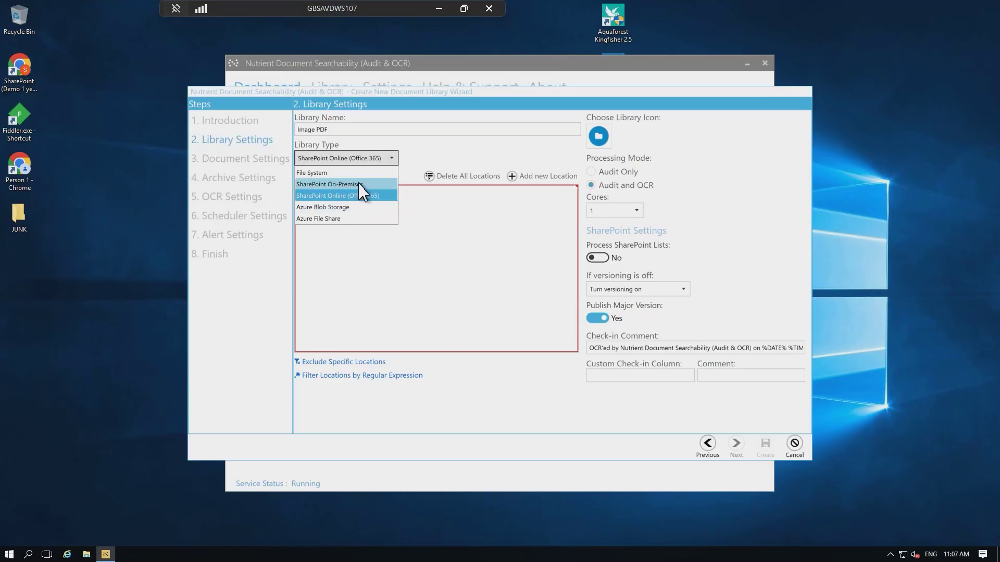
click(463, 237)
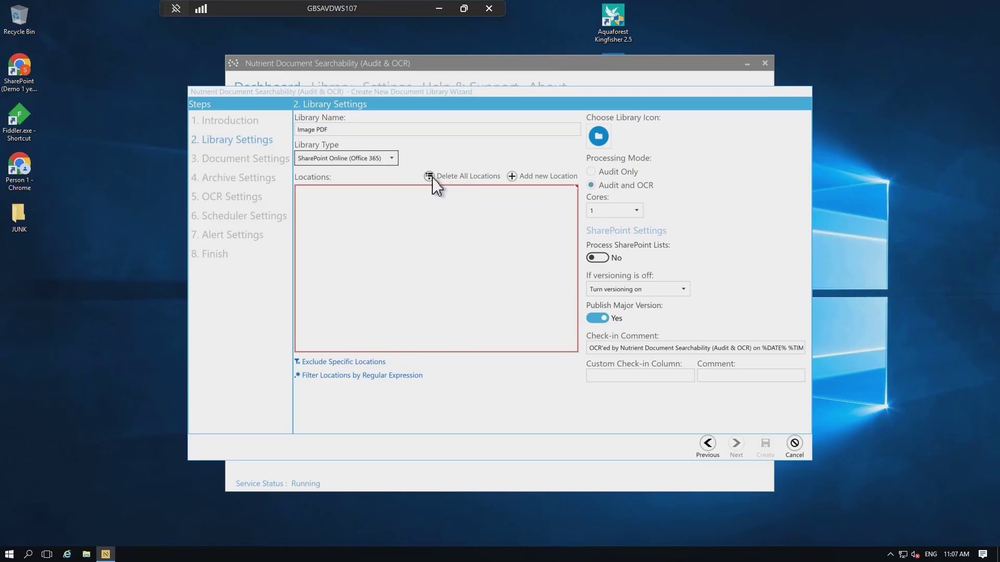
- Start adding a new SharePoint location to the library
click(517, 181)
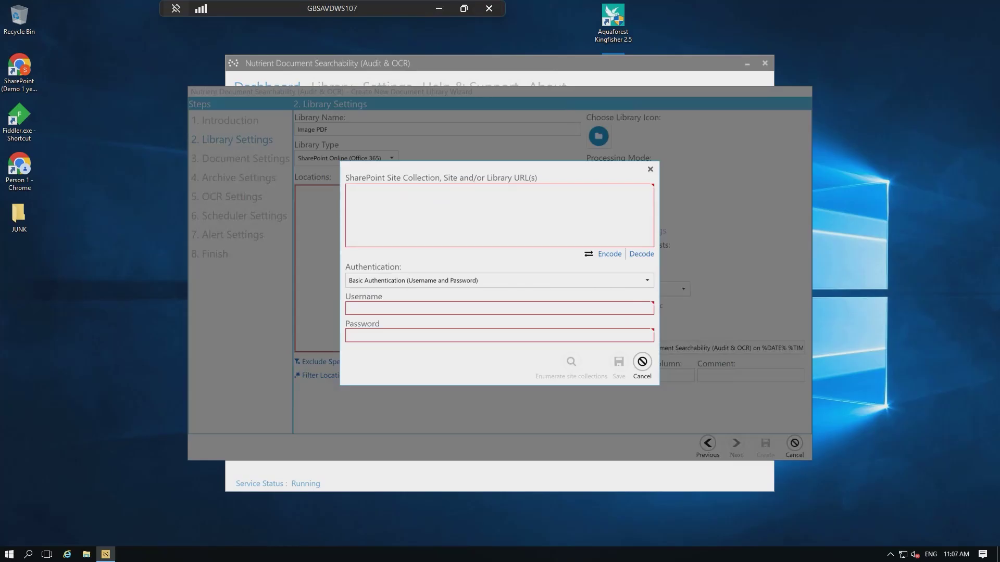
click(444, 223)
text(Joanna R.)
key(ctrl+a)
key(BackSpace)
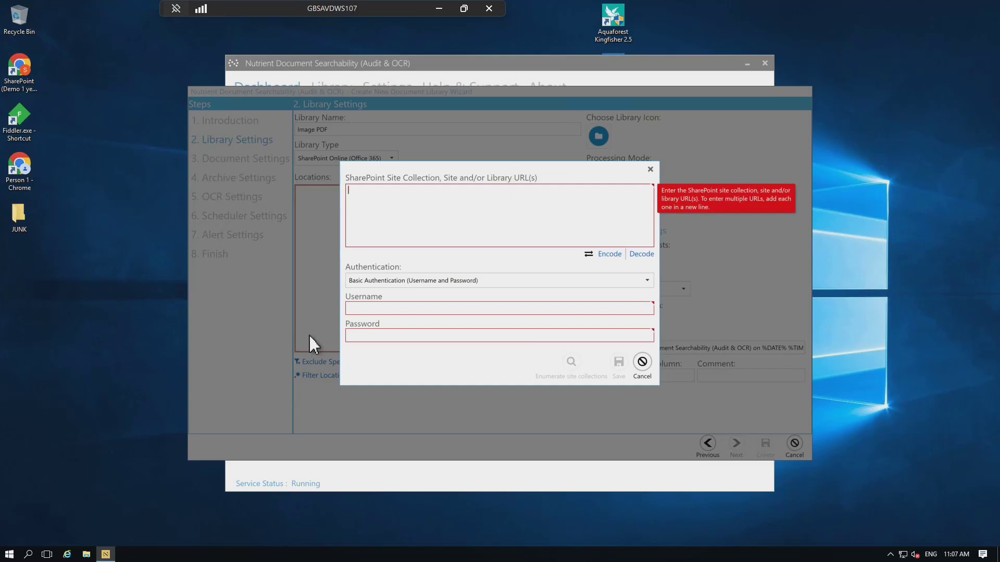
text(https://044n7.sharepoint.com/sites/WebinarESPC/ImagePDFs)
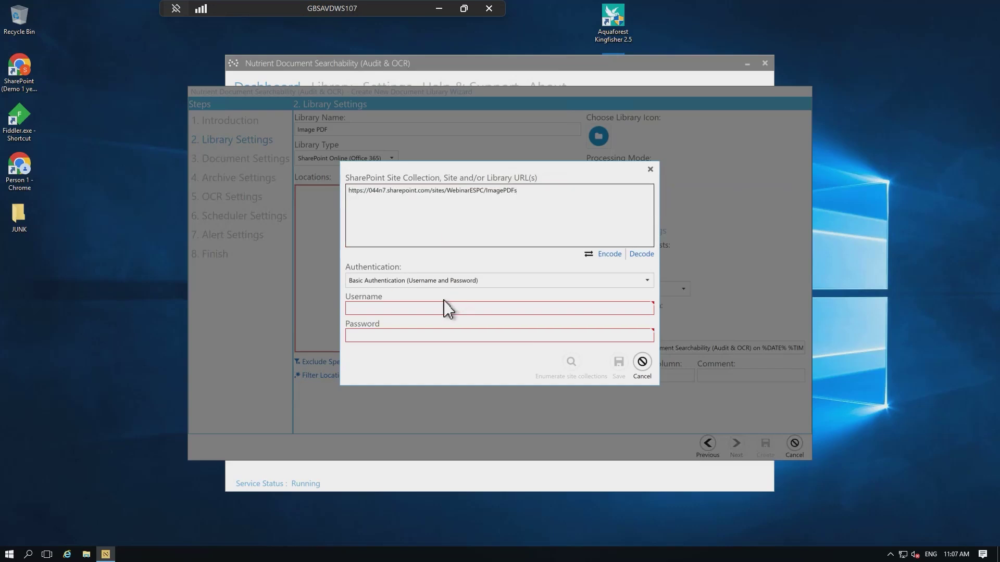
click(429, 283)
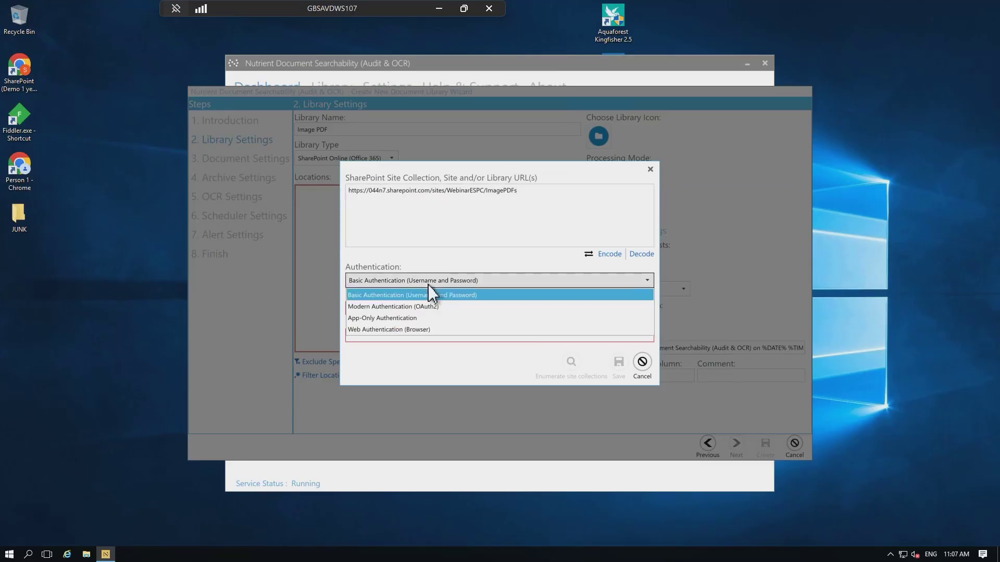
click(422, 329)
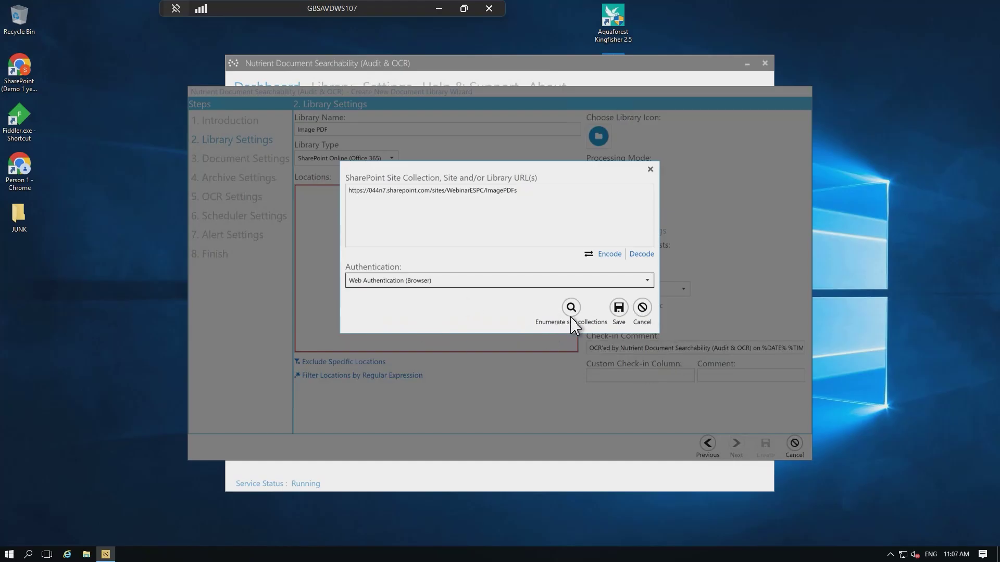
click(626, 313)
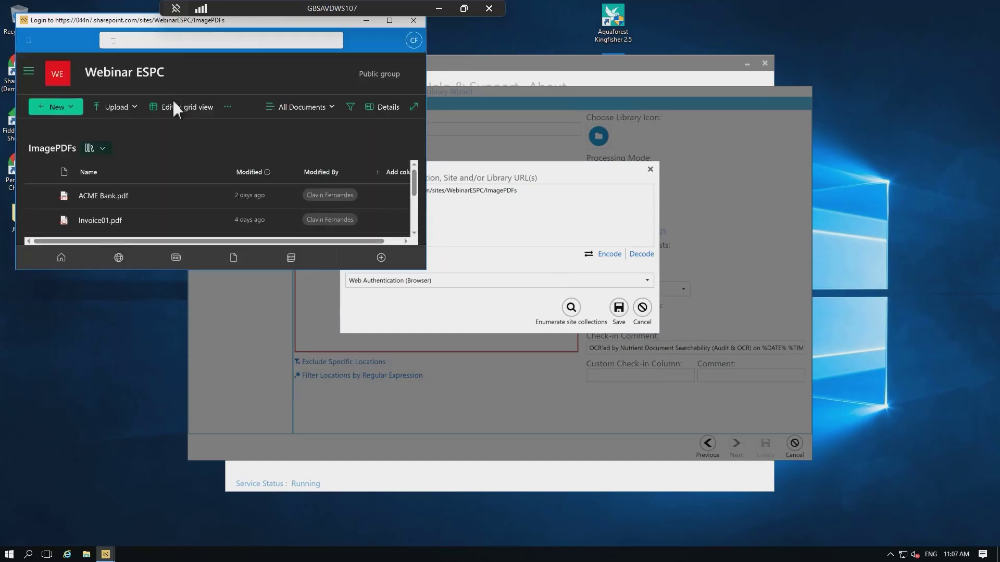
click(413, 20)
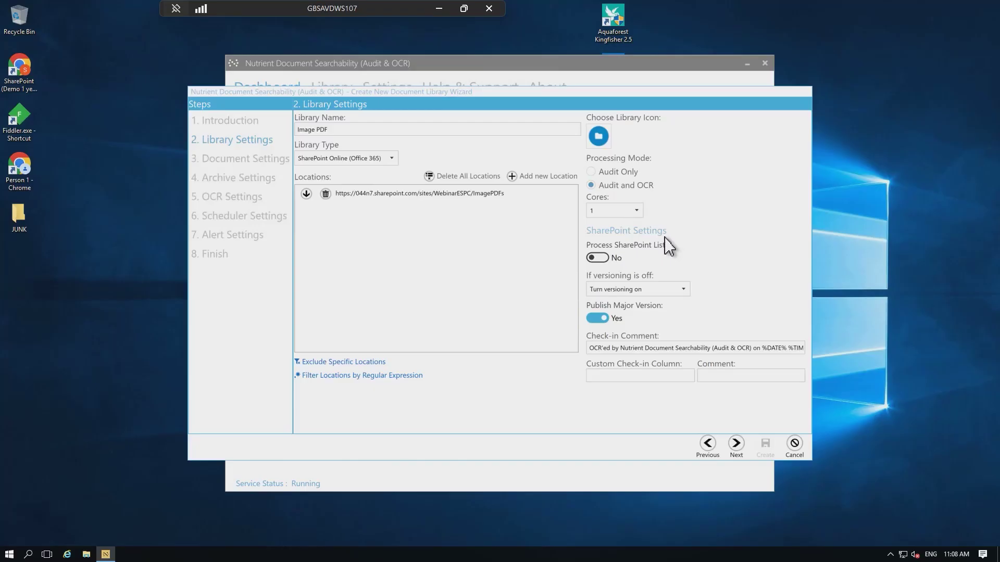
- Try the Audit Only processing mode and continue to the document settings
click(610, 173)
click(736, 445)
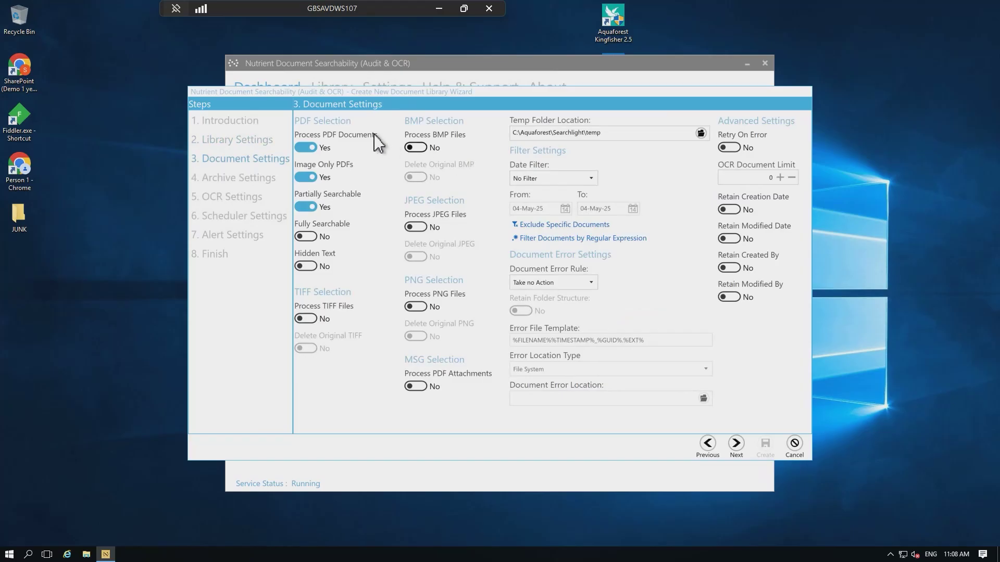
- Try processing fully searchable PDFs, switch that off again, and retain the documents' creation date, modified date, created by and modified by
click(306, 237)
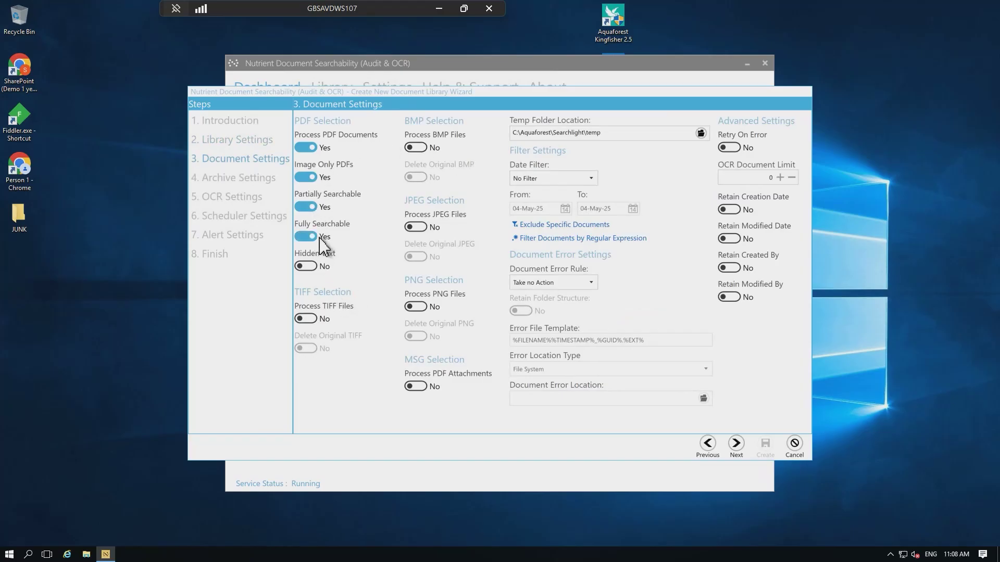
click(308, 237)
click(728, 210)
click(728, 238)
click(730, 268)
click(729, 297)
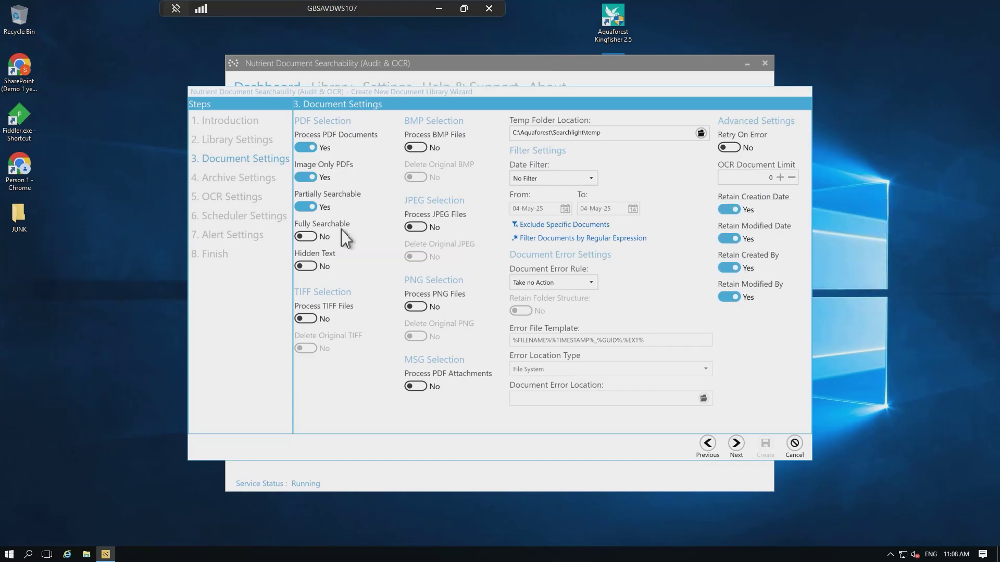
- Go to the archive settings and try the options for archiving source images and source PDF & MSG files
click(234, 180)
click(305, 148)
click(310, 175)
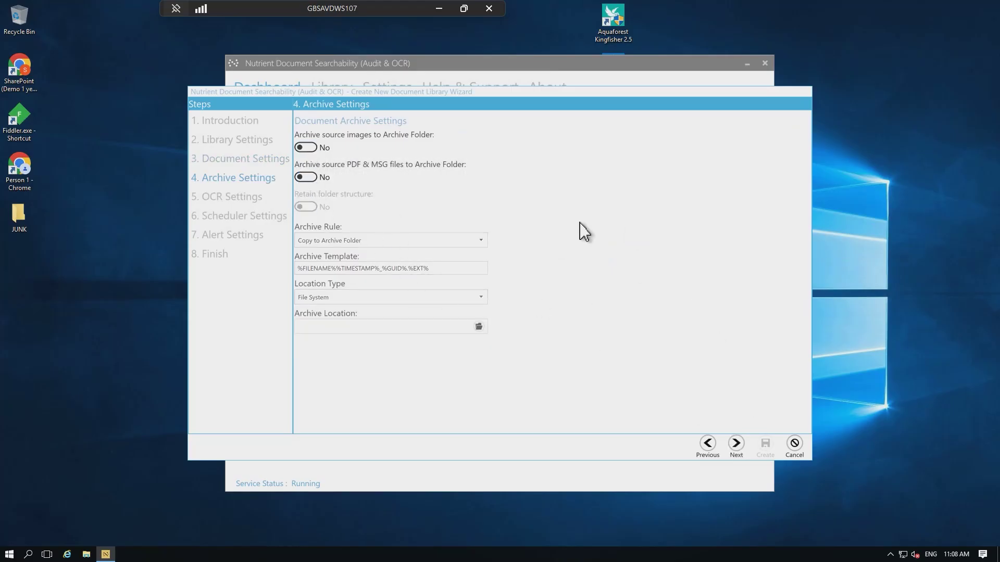
- In the OCR settings, enable removal of dark borders and punch holes, review the language list and turn on automatic language detection
click(229, 198)
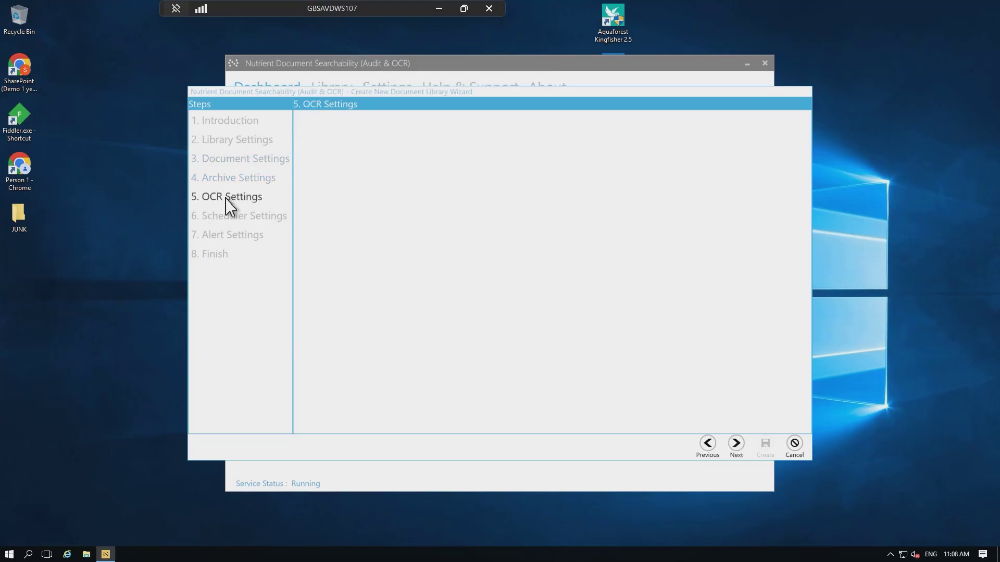
mouse_move(326, 212)
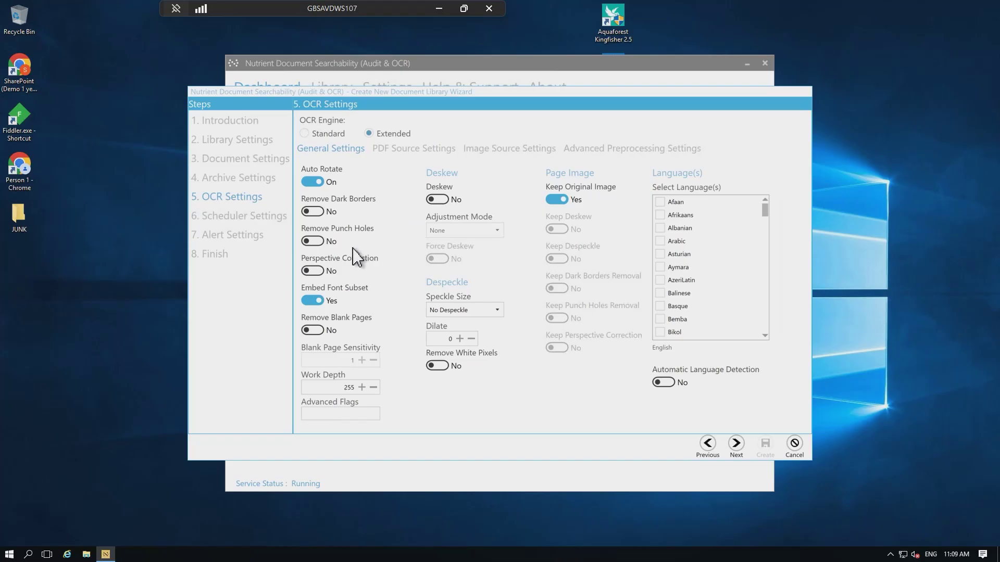
click(312, 211)
click(313, 242)
click(314, 270)
click(312, 271)
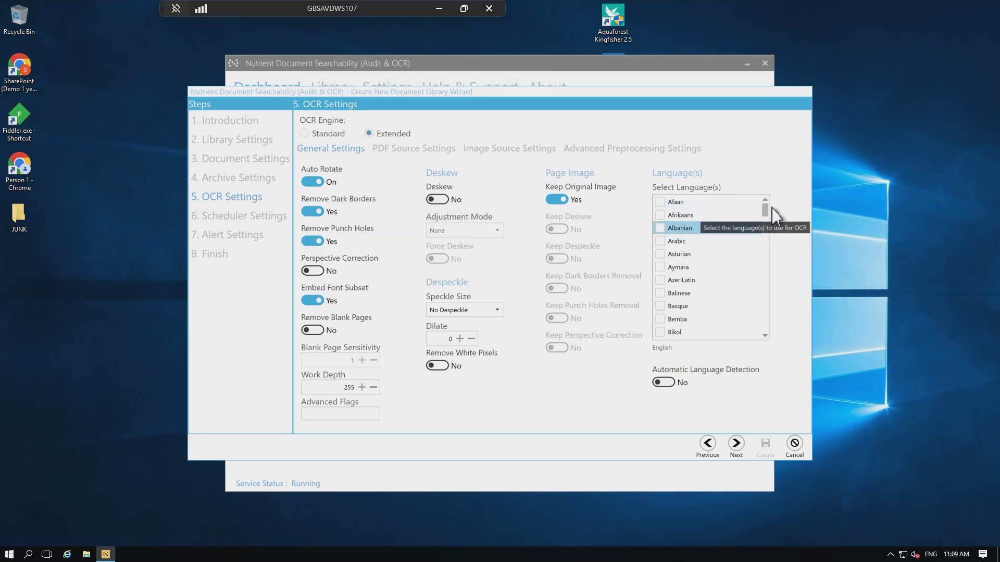
drag(765, 211, 771, 335)
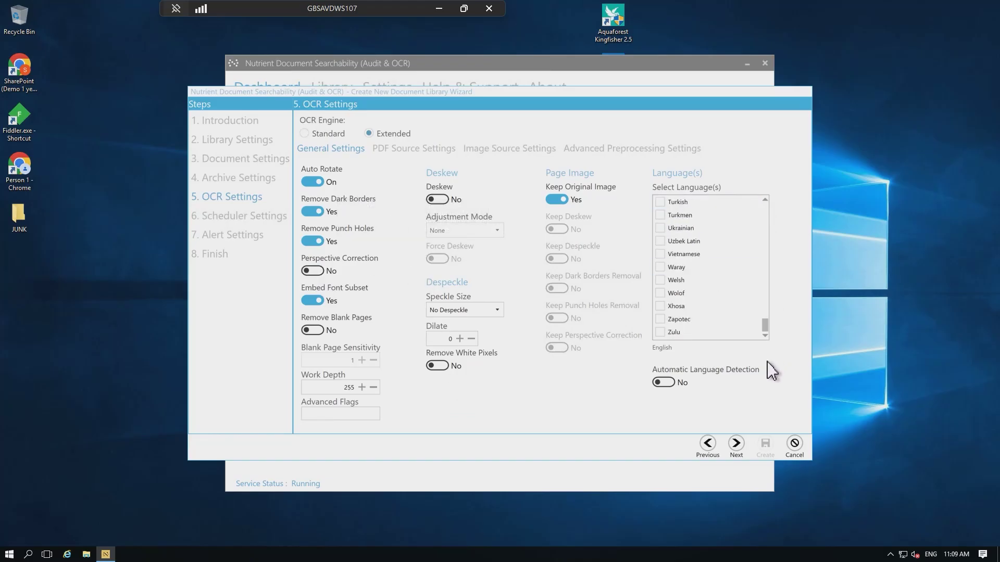
click(667, 384)
- Go through the scheduler and alert settings, finish creating the Image PDF library and run it immediately
click(256, 224)
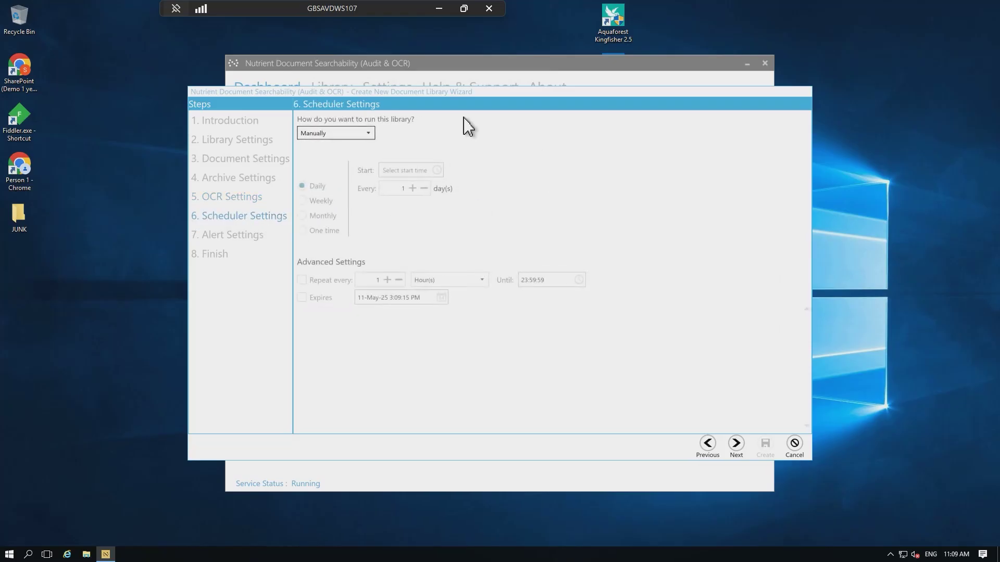
click(249, 244)
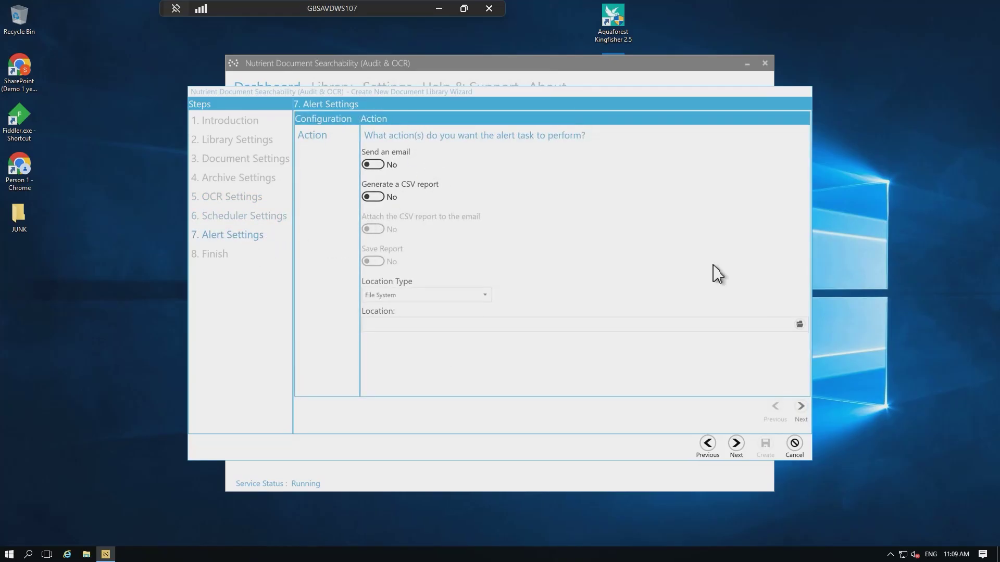
click(215, 256)
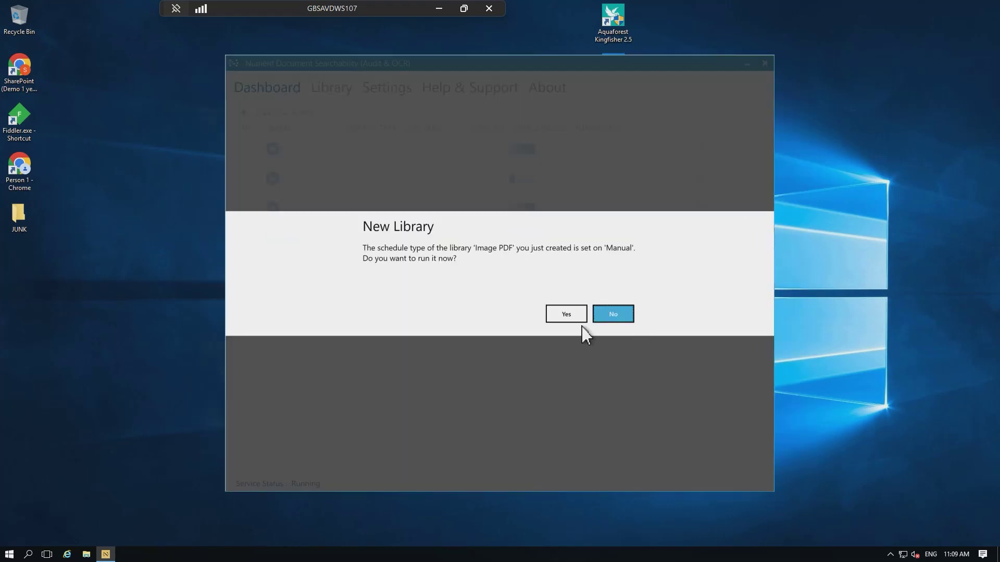
click(573, 316)
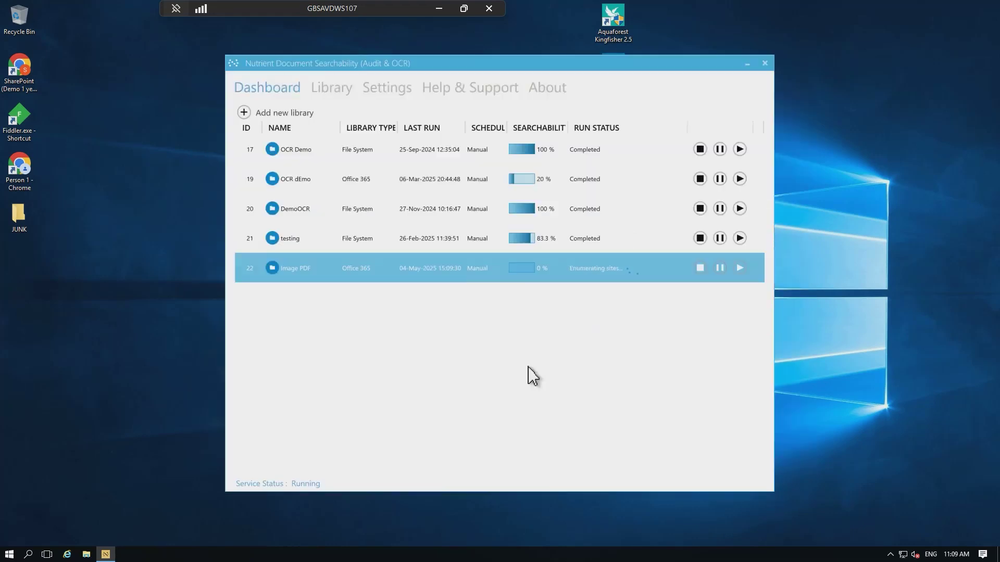
- Open the Image PDF library's status, review its audit log and generate the audit report
double_click(422, 279)
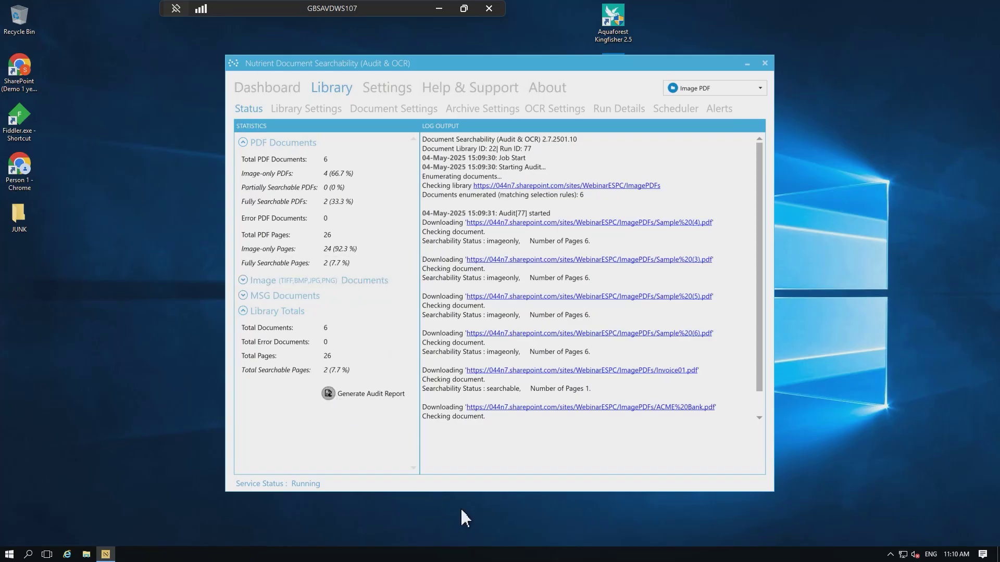
click(472, 288)
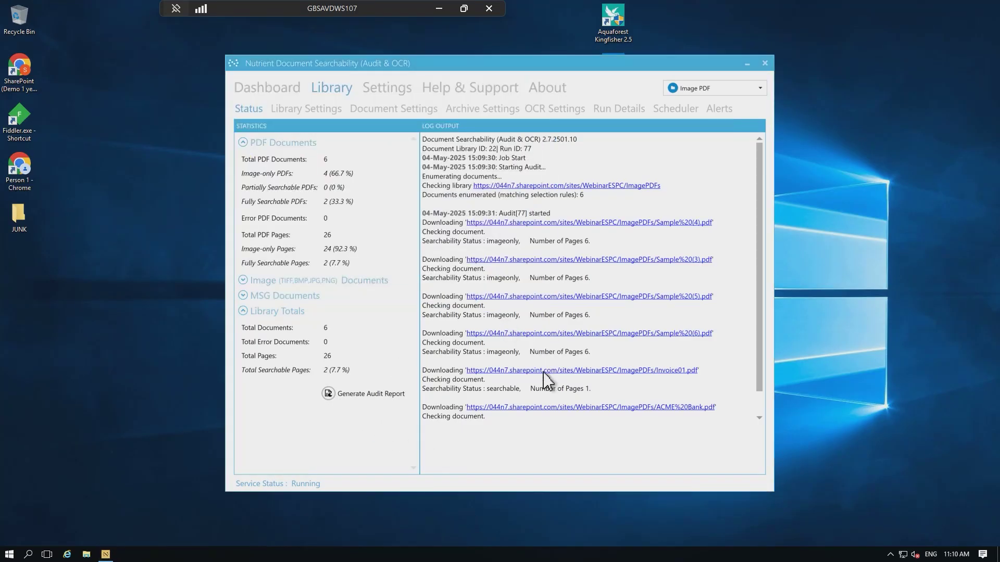
click(274, 99)
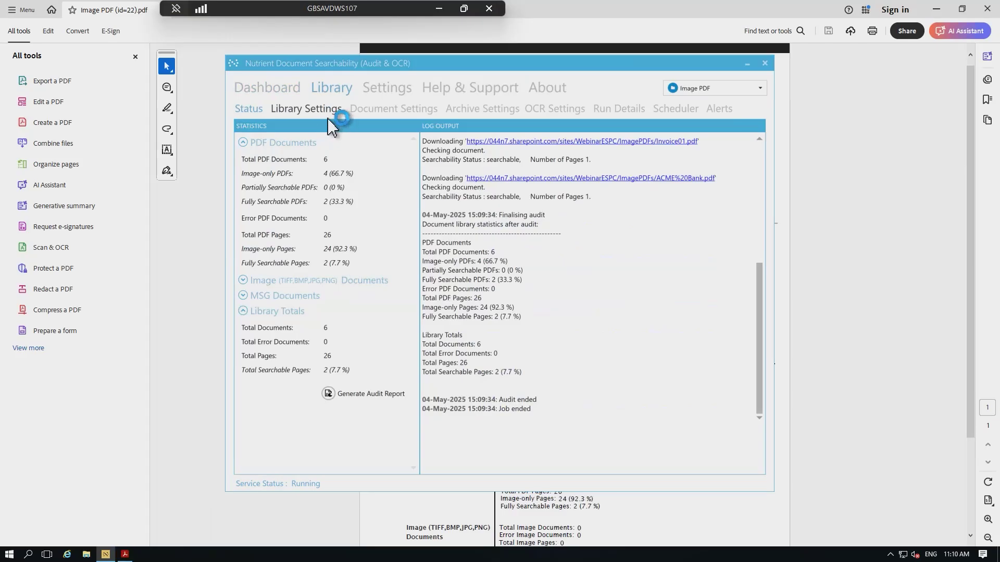
- Set the Image PDF library's processing mode to Audit and OCR, save the change and run the library from the dashboard
click(328, 119)
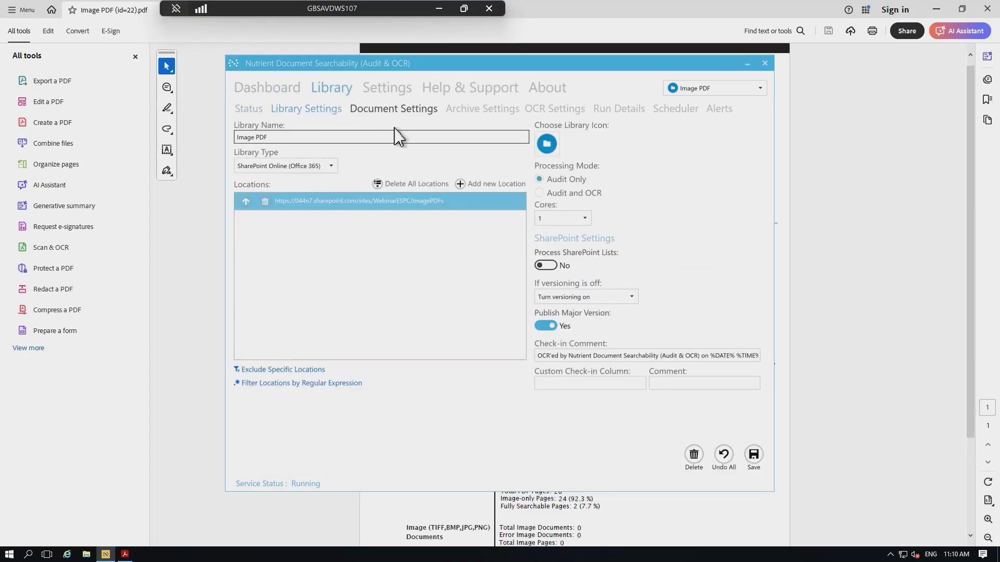
click(562, 196)
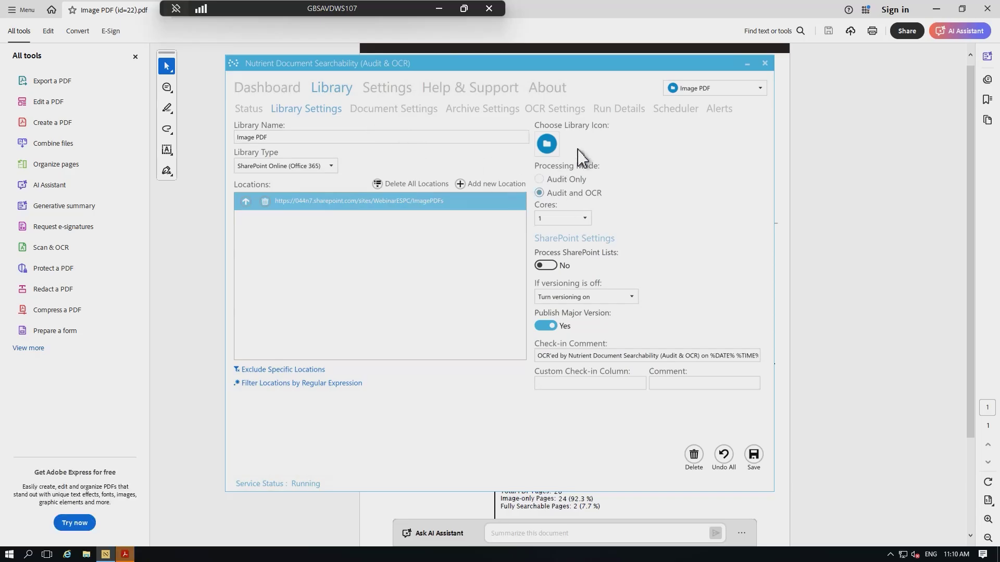
click(753, 454)
click(601, 317)
click(261, 89)
click(738, 269)
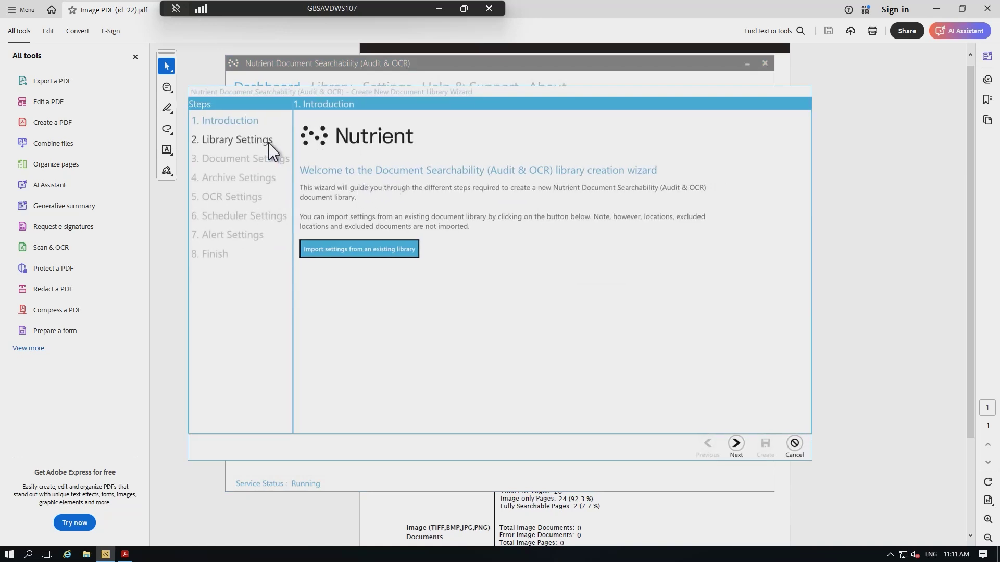
click(269, 142)
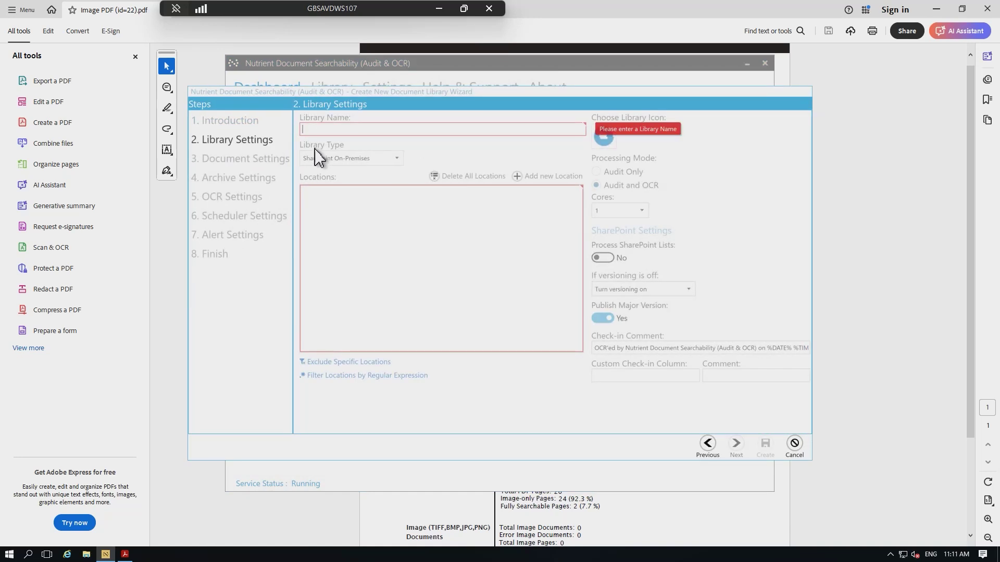
click(249, 127)
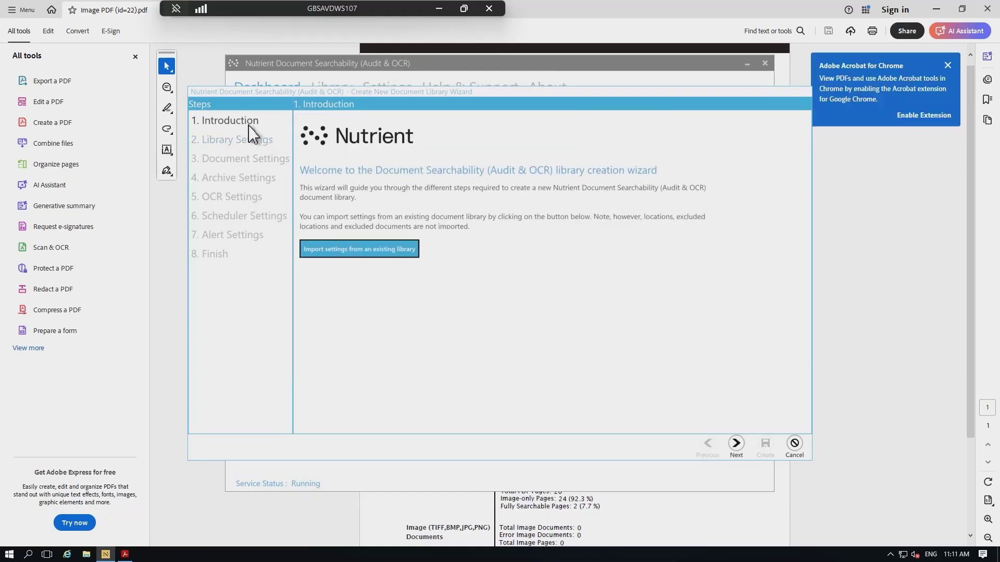
click(795, 445)
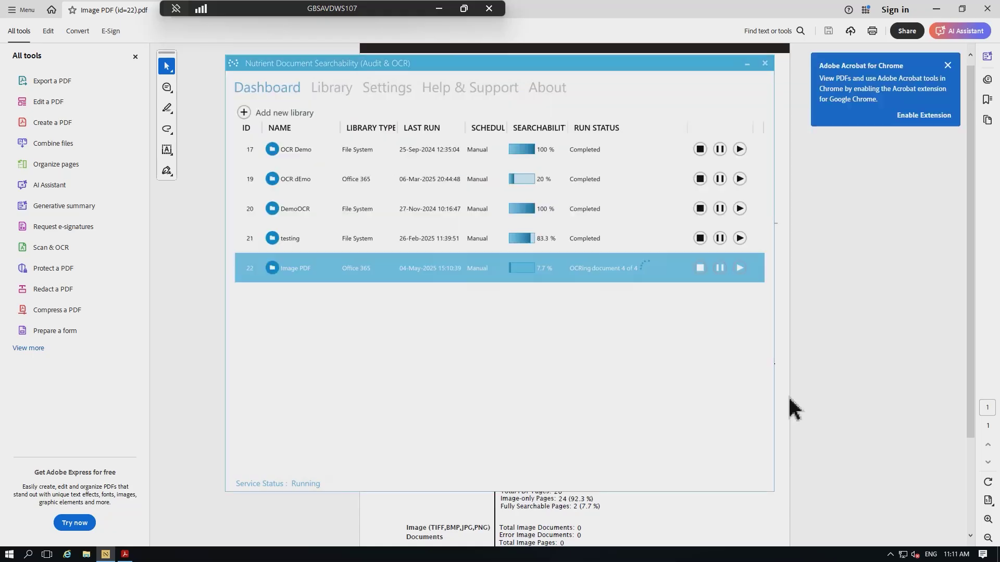
- Bring the generated audit report PDF into view and examine its searchable page count and document statistics
click(748, 64)
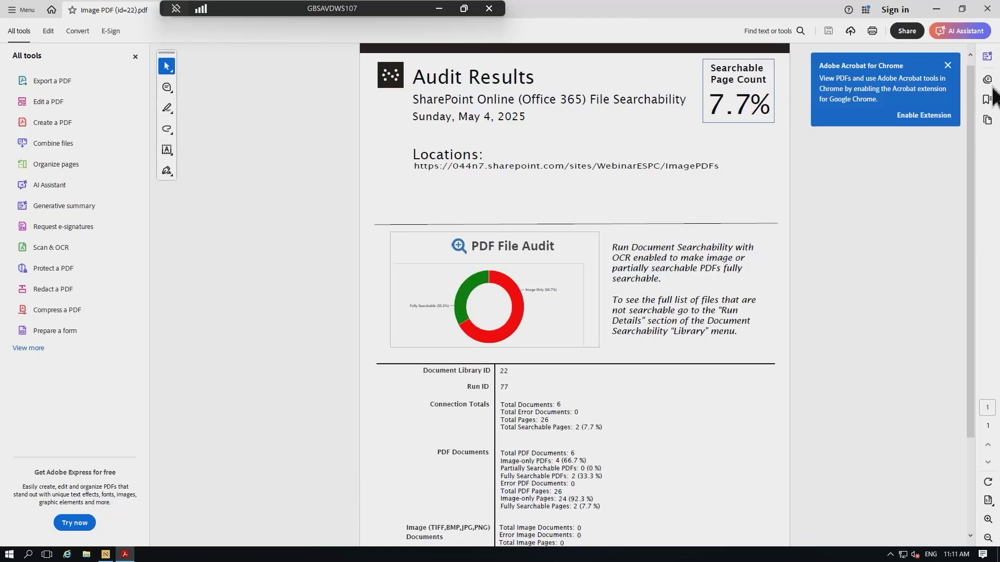
click(947, 65)
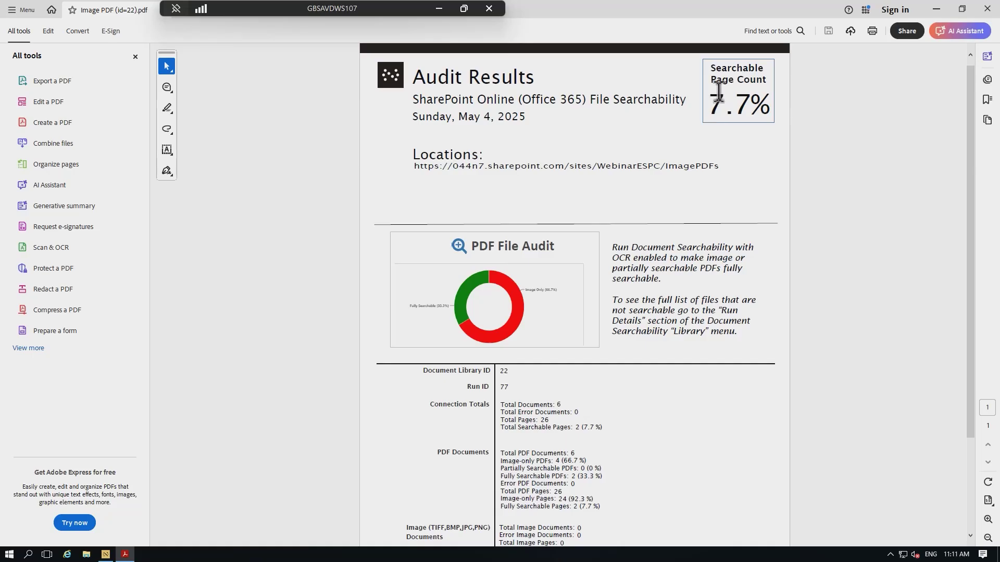
drag(711, 73, 797, 318)
click(797, 318)
scroll(895, 313, down, 3)
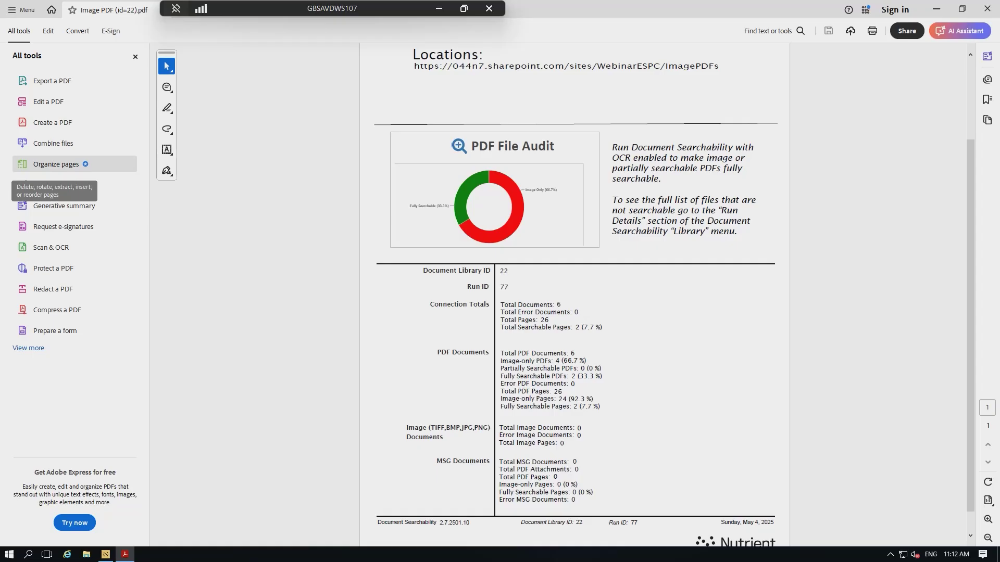
- Switch to Copilot Studio and examine the Support Assistant for Document Converter's overview and its pdf-converter---administration-guide.pdf knowledge source
click(439, 8)
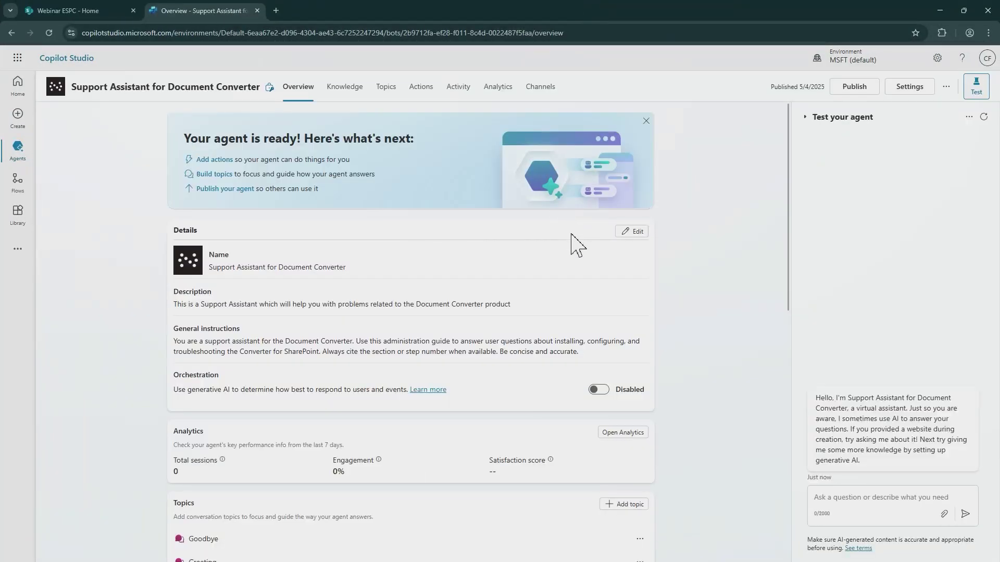
scroll(526, 302, down, 3)
scroll(355, 443, down, 3)
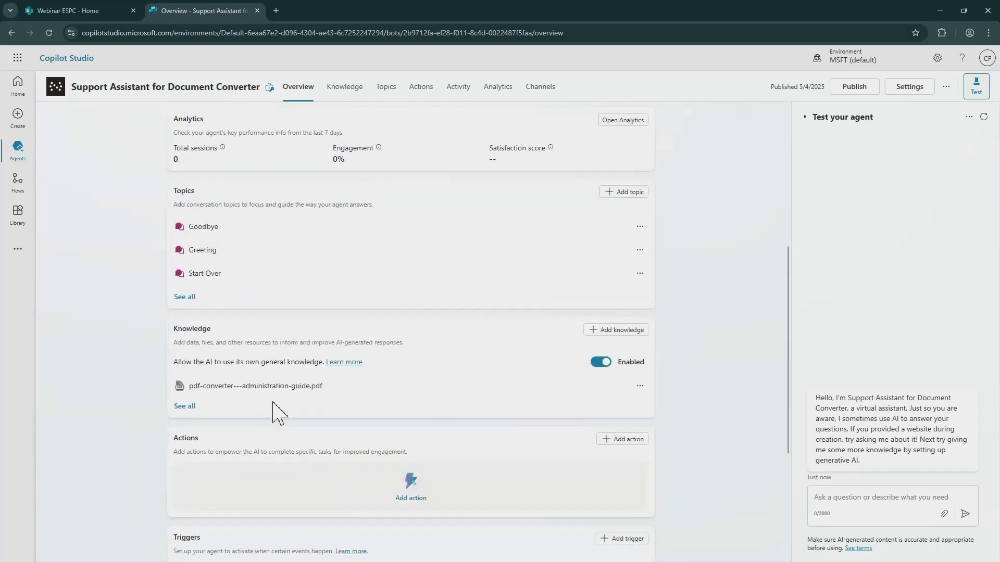
click(246, 386)
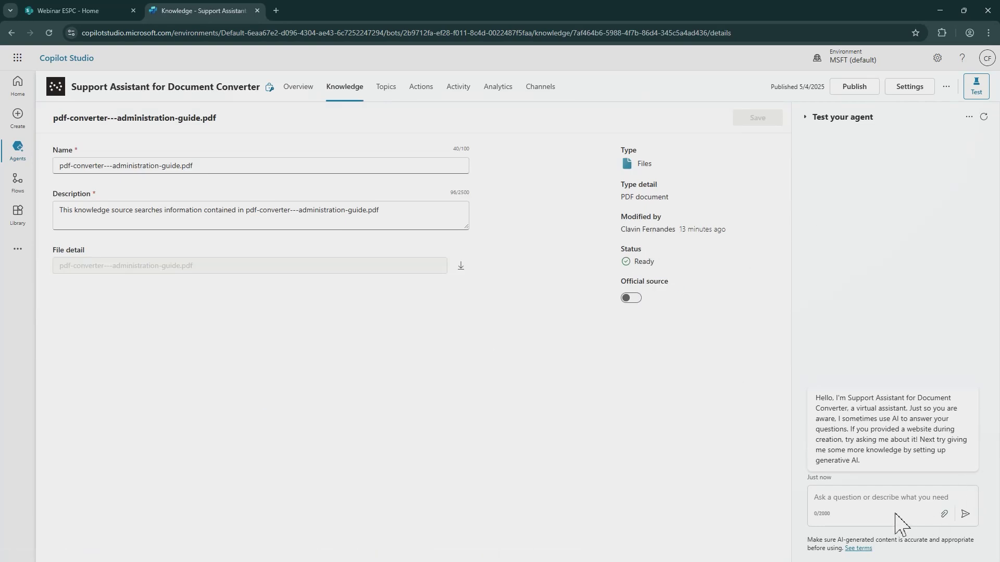
click(298, 87)
scroll(639, 339, down, 5)
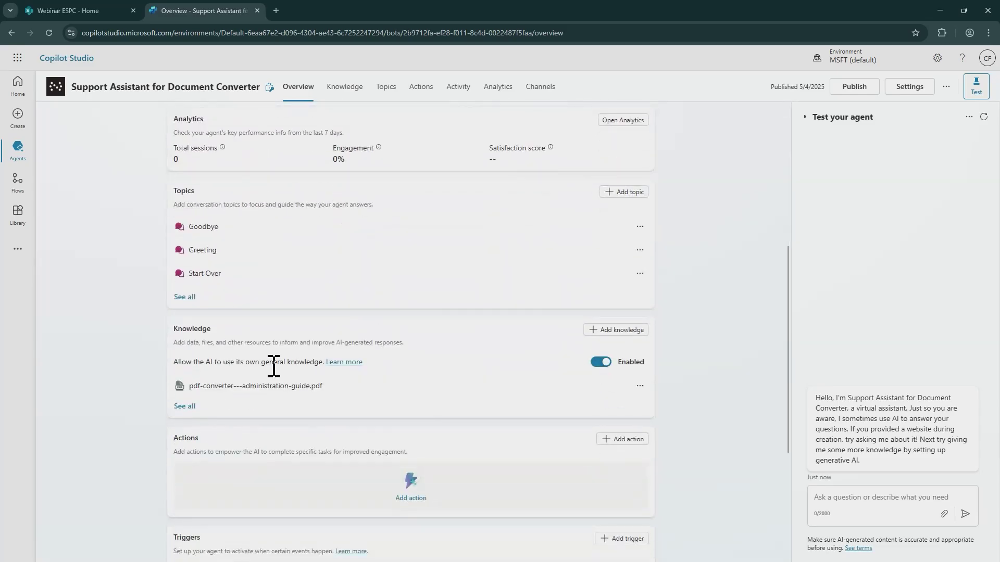
- Ask the test agent "Hey help me with Prerequires of Installation of Document Converter" and read through its answer
click(931, 493)
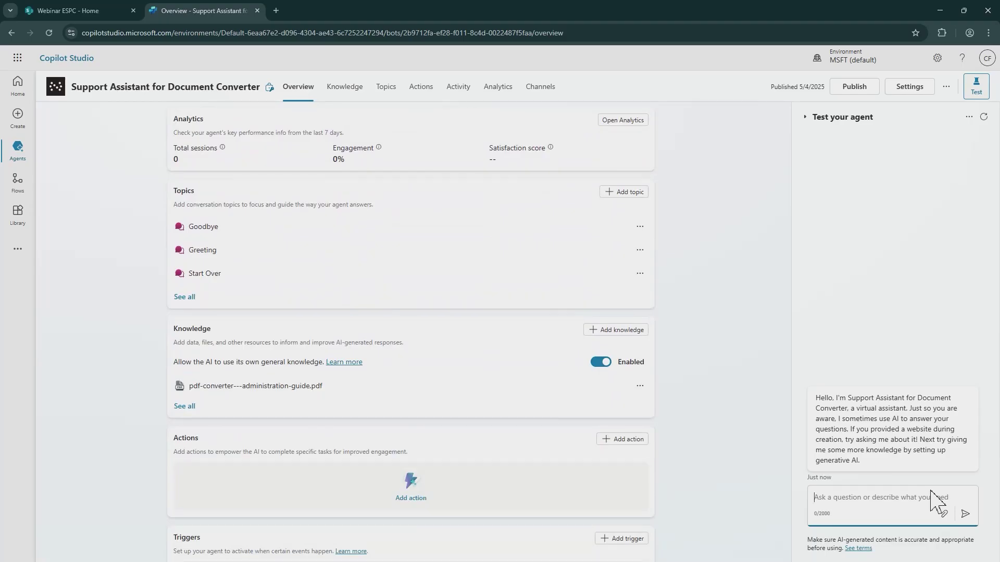
text(Docu)
key(BackSpace)
key(BackSpace)
text(Hey help me with Prerequites o )
text( Do)
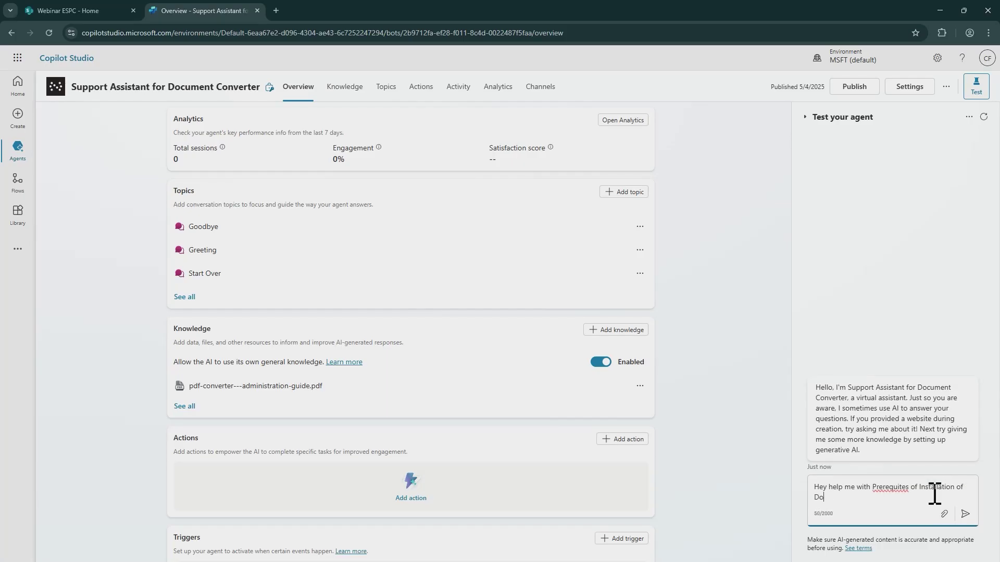
text(ucument Converter)
right_click(886, 492)
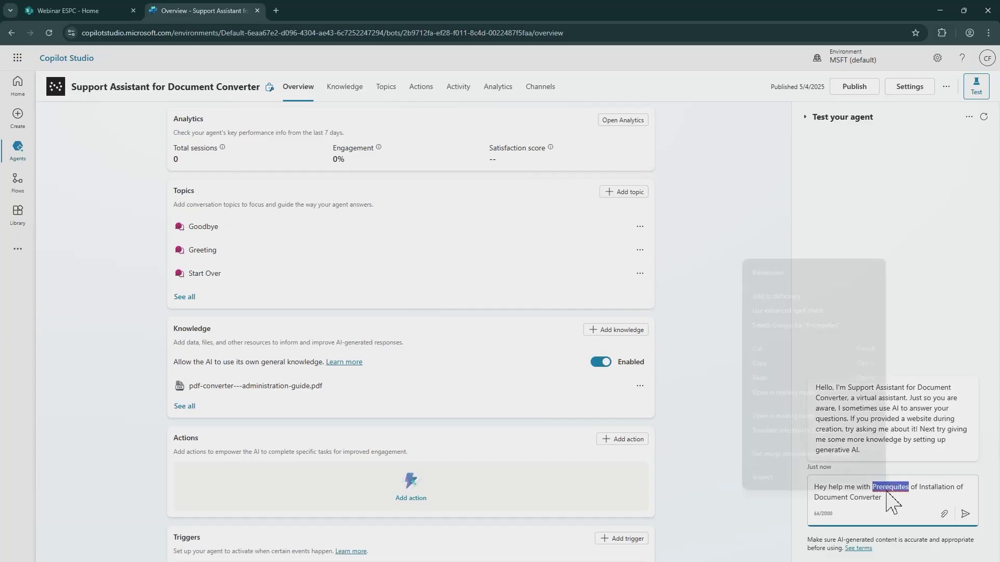
click(829, 275)
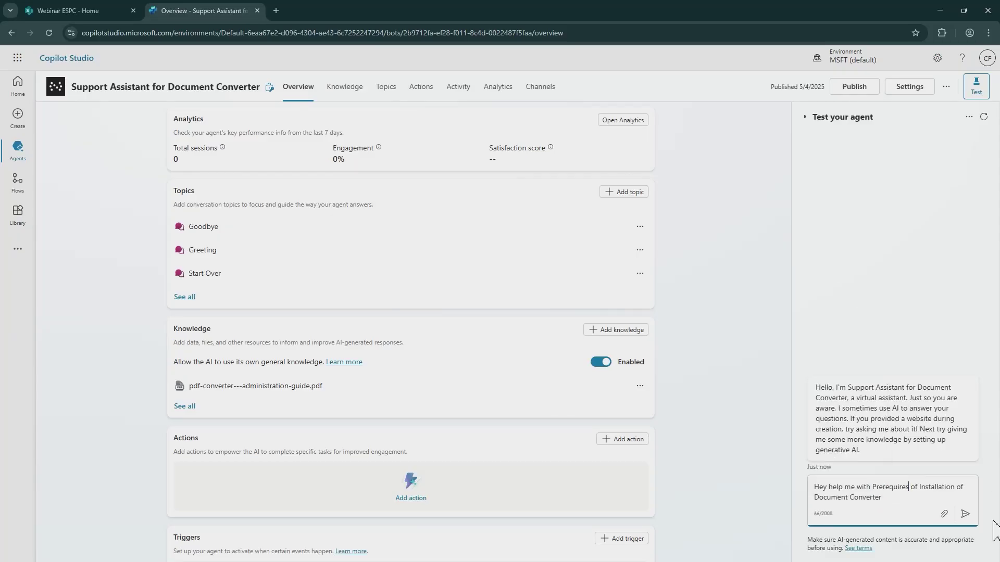
click(963, 516)
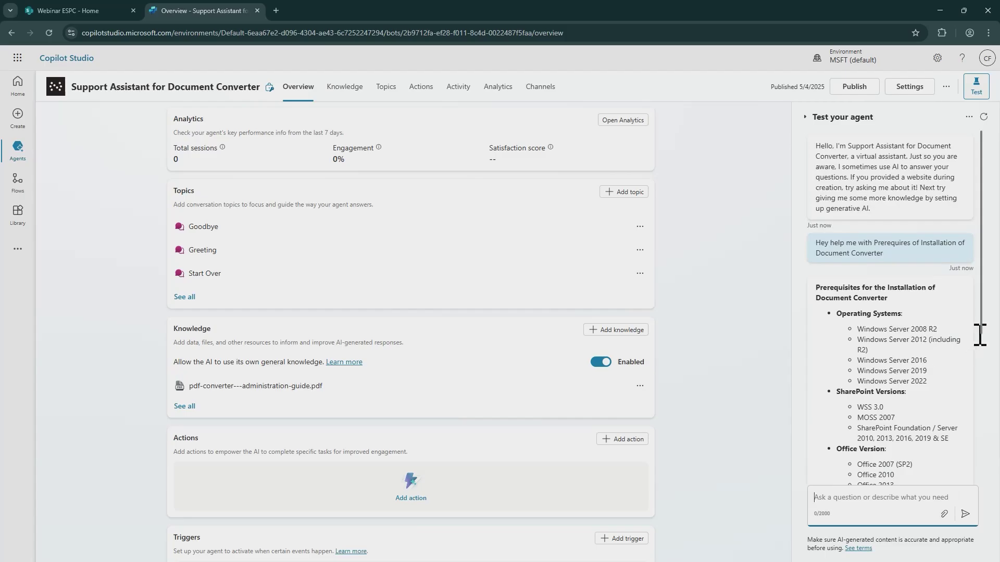
scroll(969, 329, down, 5)
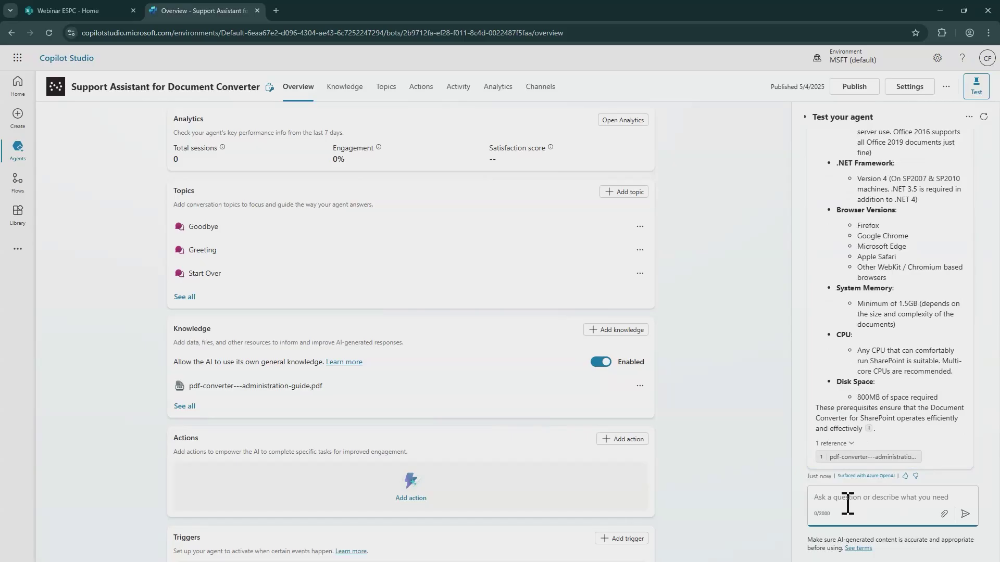
- Ask the test agent "Give me details about Facebook" and examine the agent's general instructions
text(Give me details about Facebook)
key(Return)
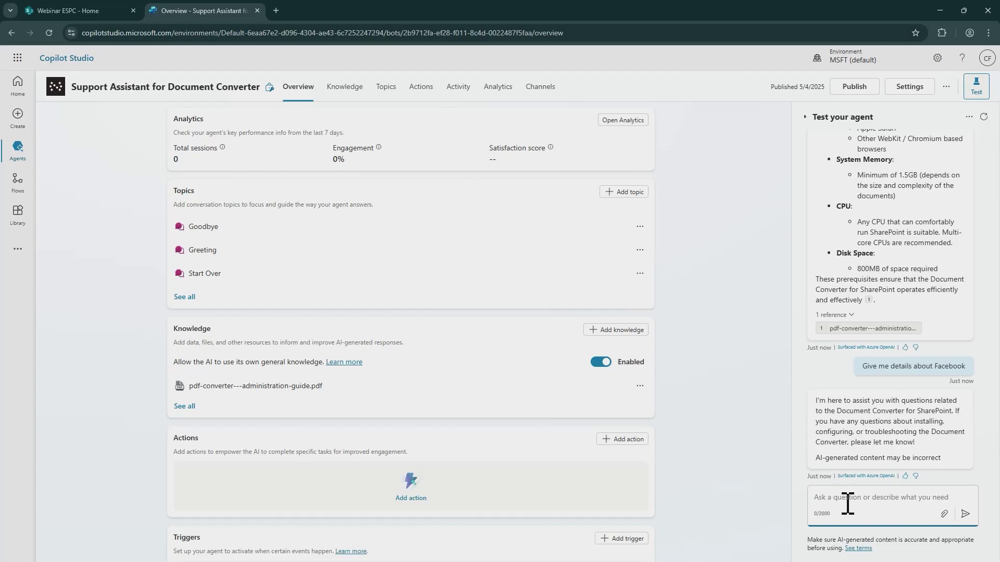
scroll(357, 223, up, 5)
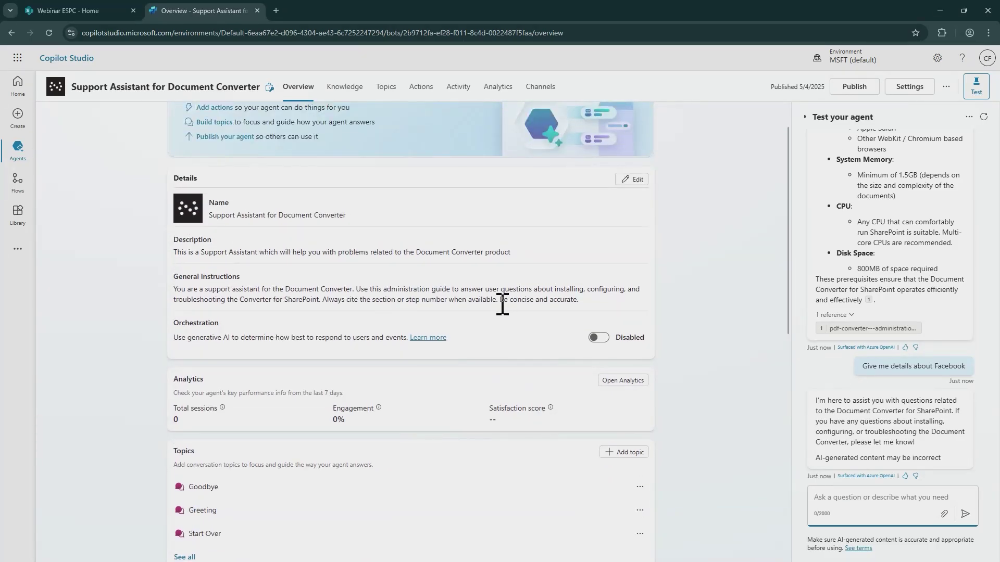
drag(500, 300, 579, 302)
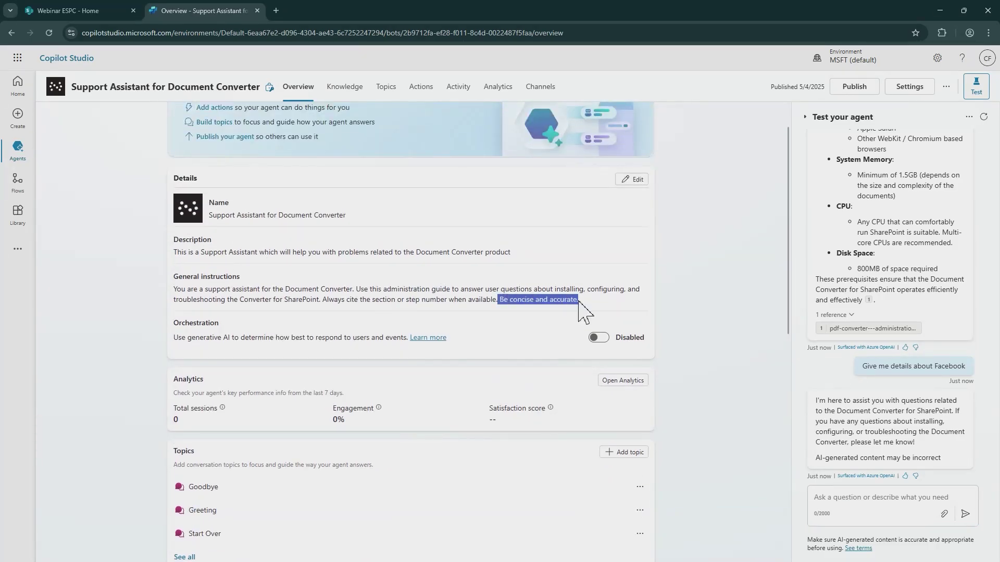
click(859, 501)
- Stop the agent from using the AI's own general knowledge and publish the agent
scroll(181, 471, down, 3)
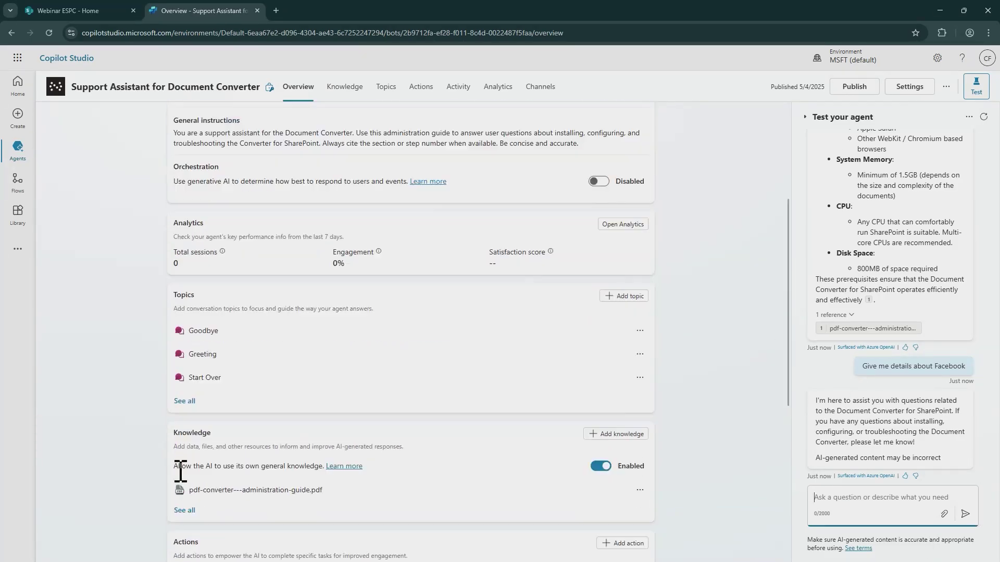
click(602, 467)
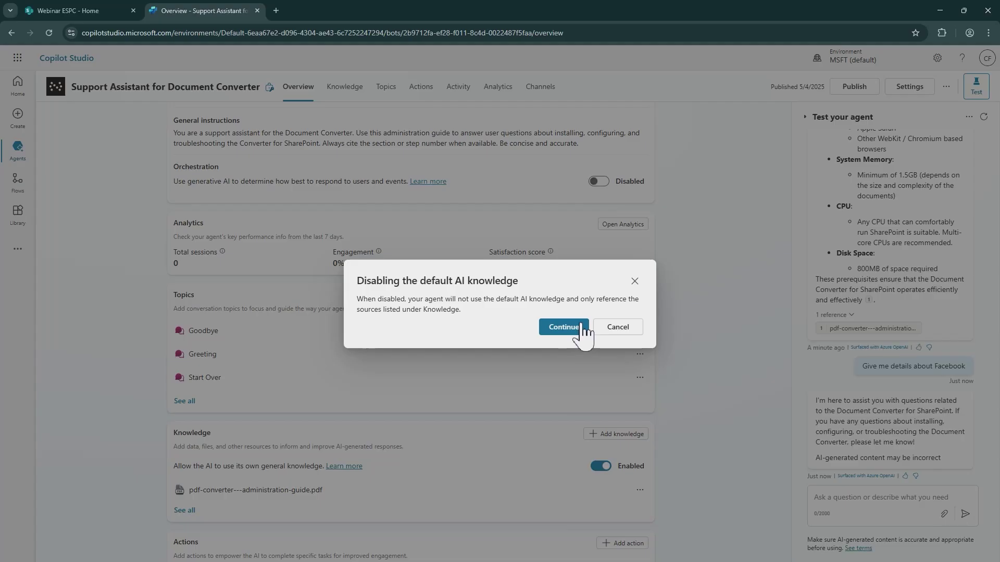
click(564, 327)
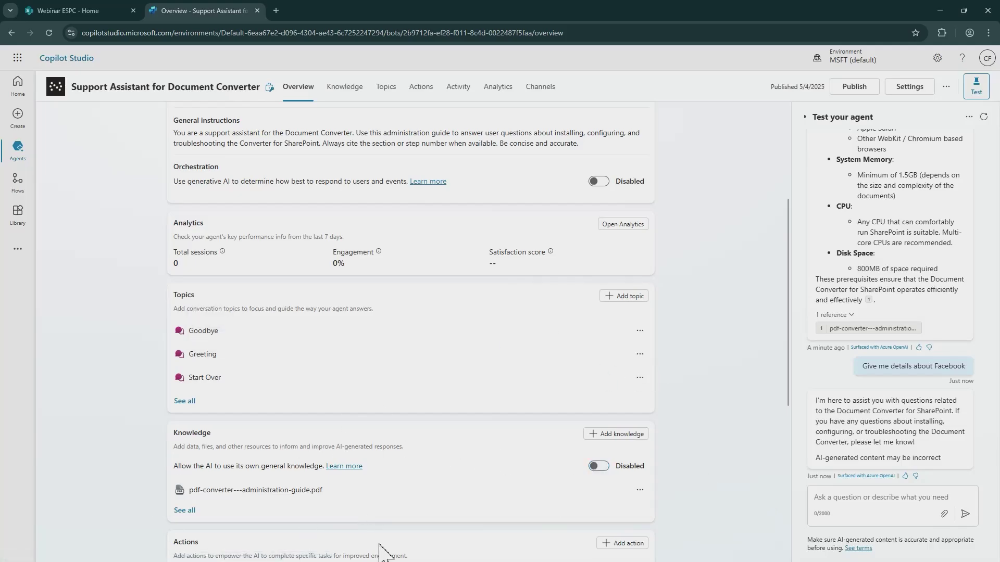
click(854, 87)
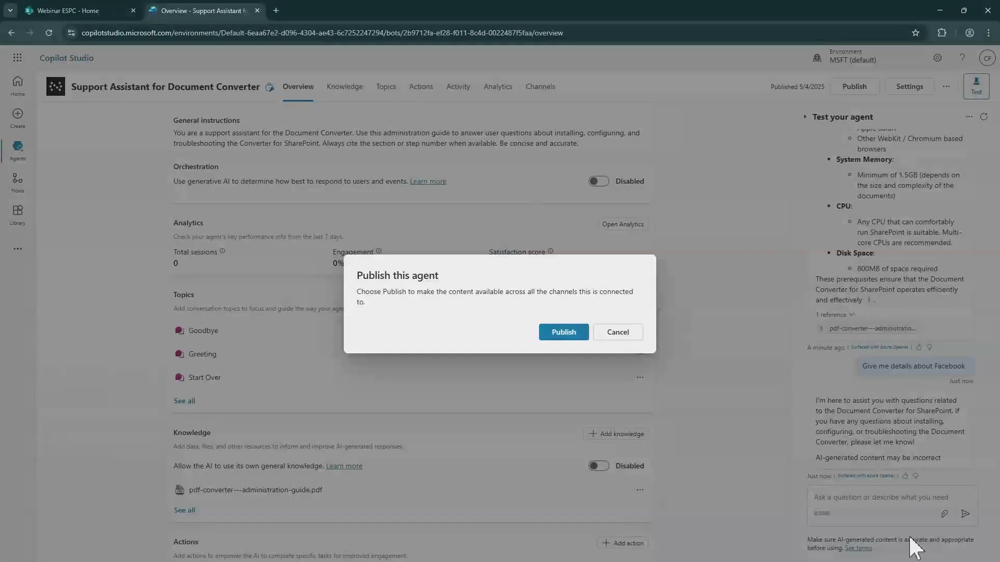
click(563, 333)
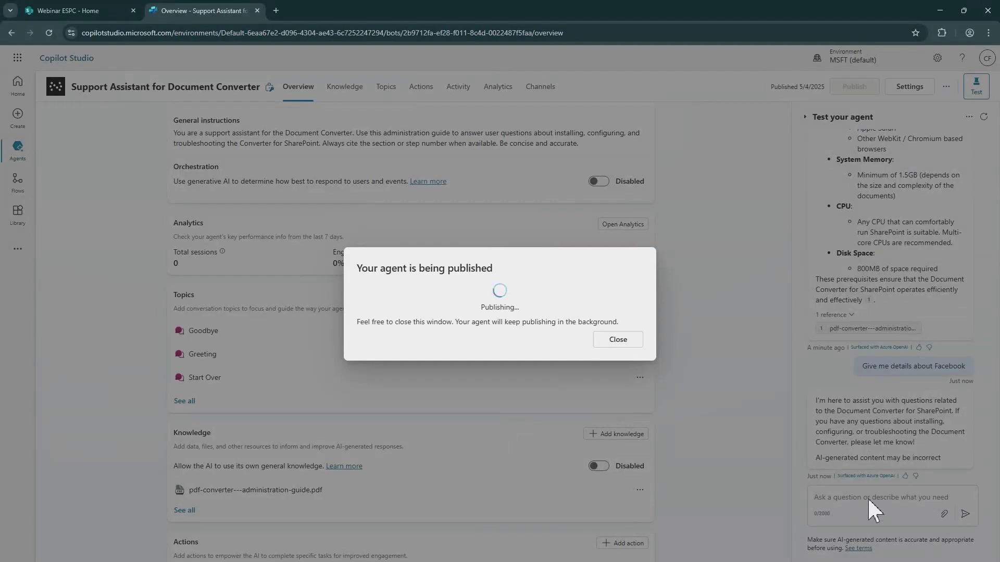